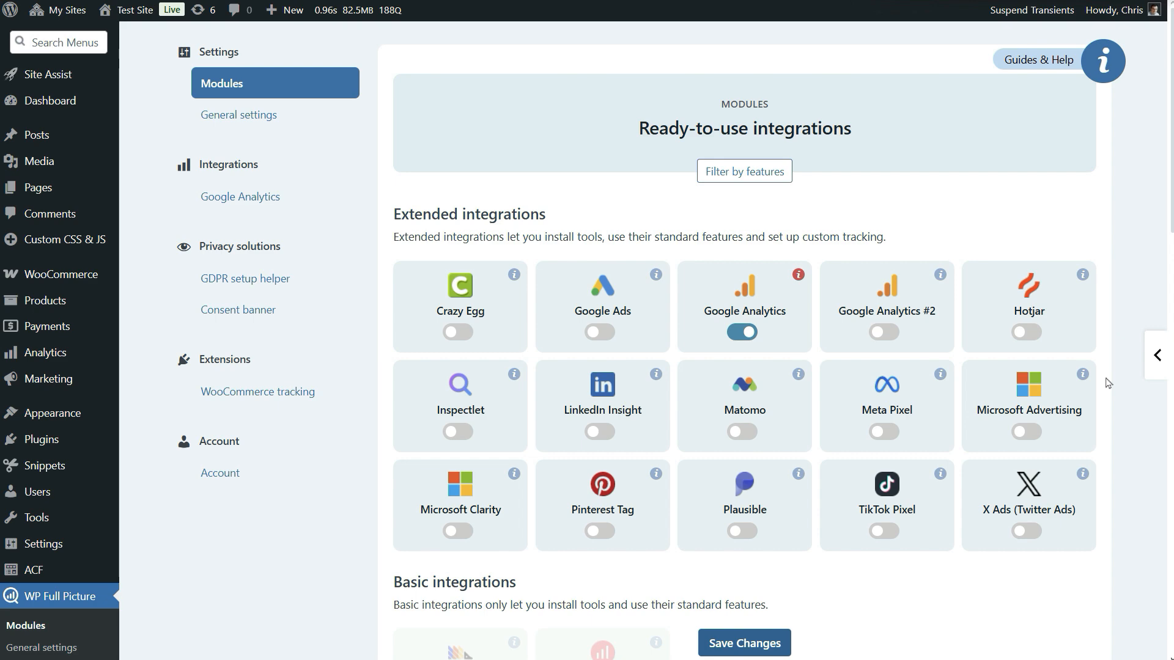
Review the extended, basic and manual integrations available on the modules page, including Google Analytics and Google Tag Manager.
scroll(1108, 383, "down", 3)
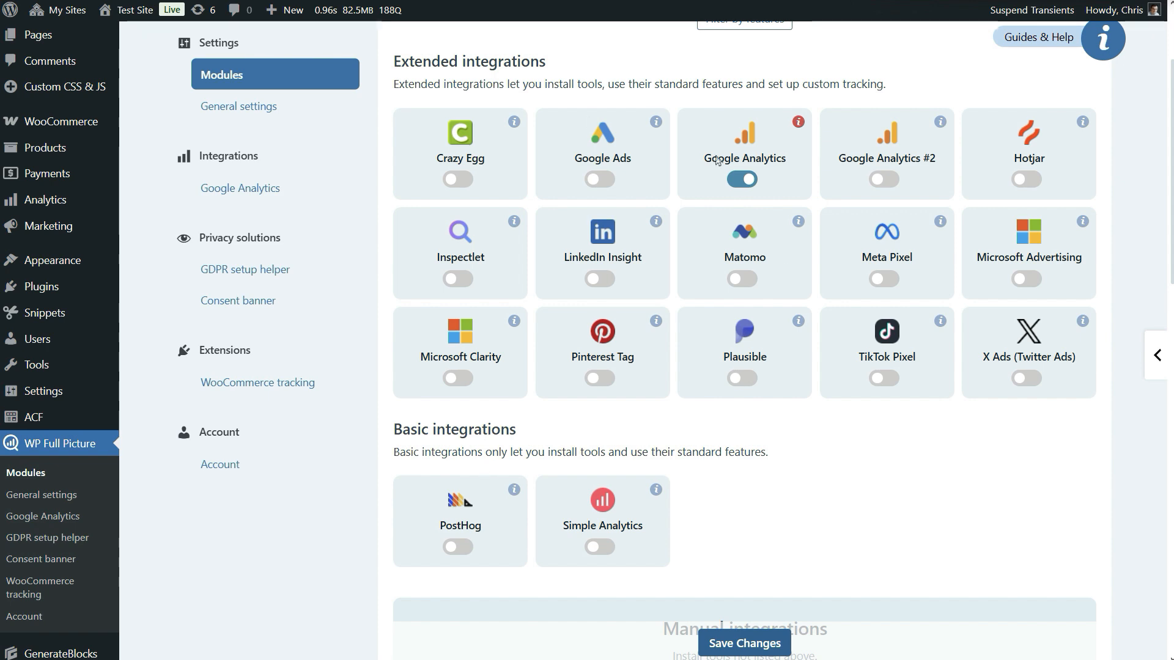
scroll(1106, 365, "down", 5)
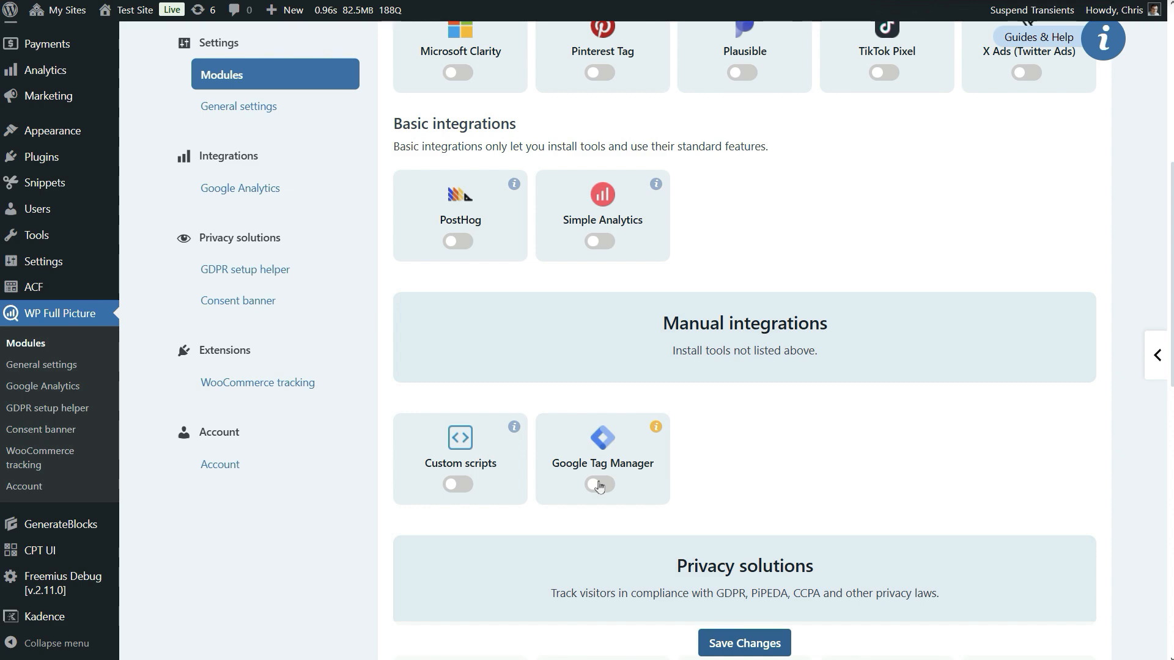
scroll(1103, 411, "up", 7)
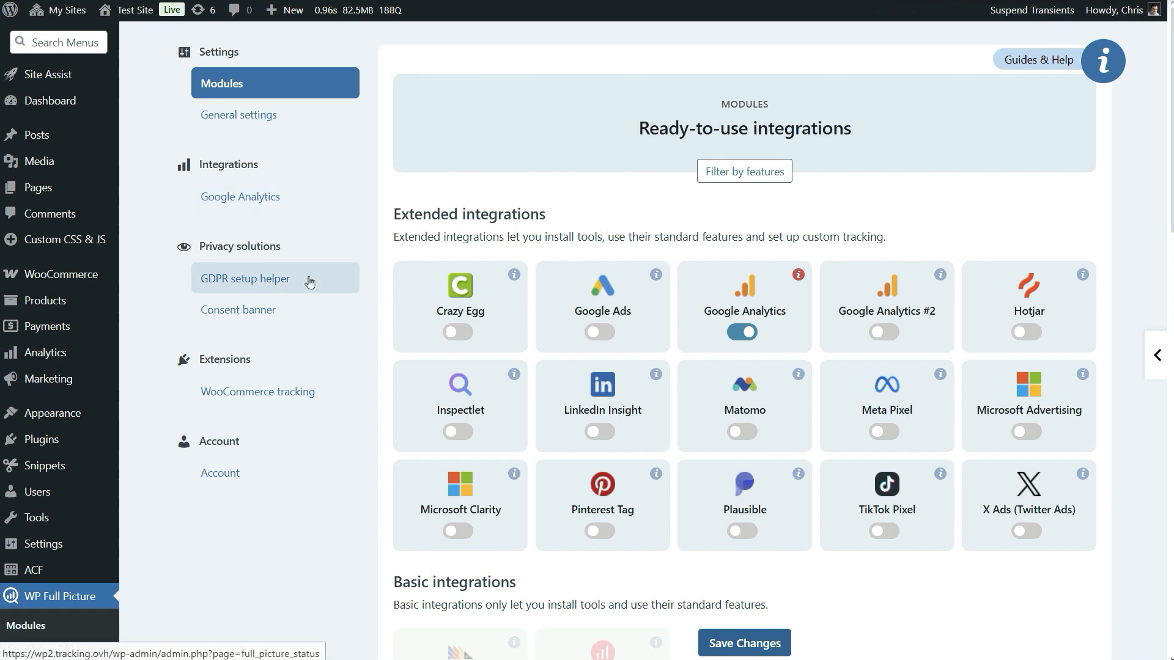
Review the consent banner settings and read the help note on Advanced Consent Mode v2 for Google Analytics and Google Ads.
left_click(308, 319)
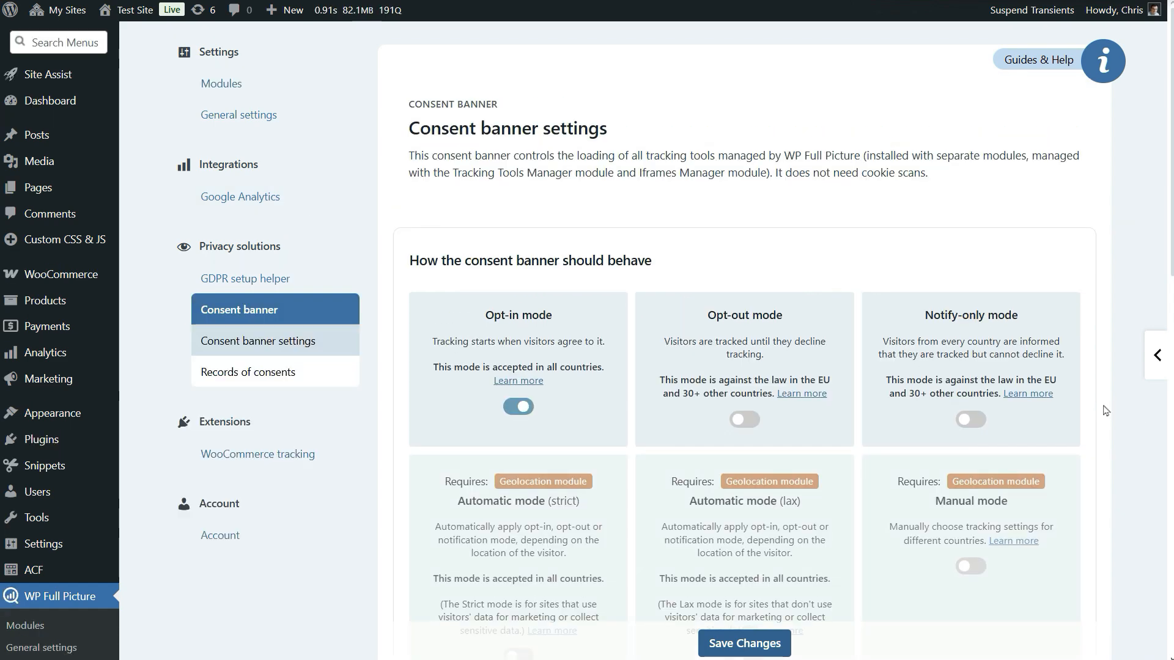
scroll(648, 428, "down", 6)
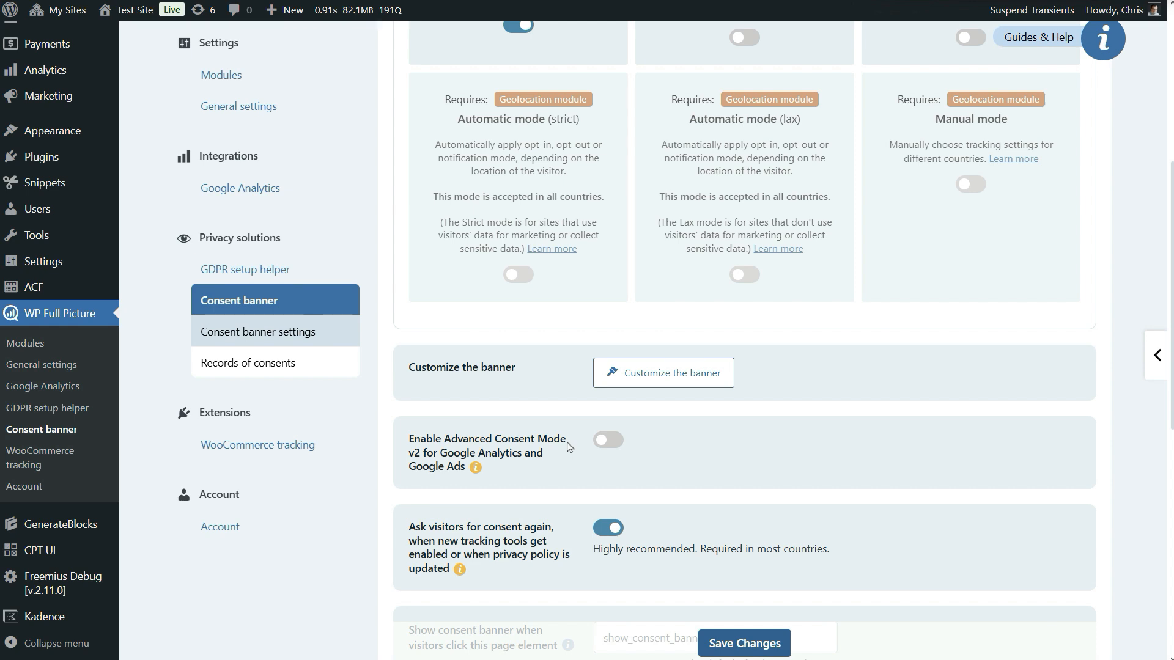
left_click(477, 469)
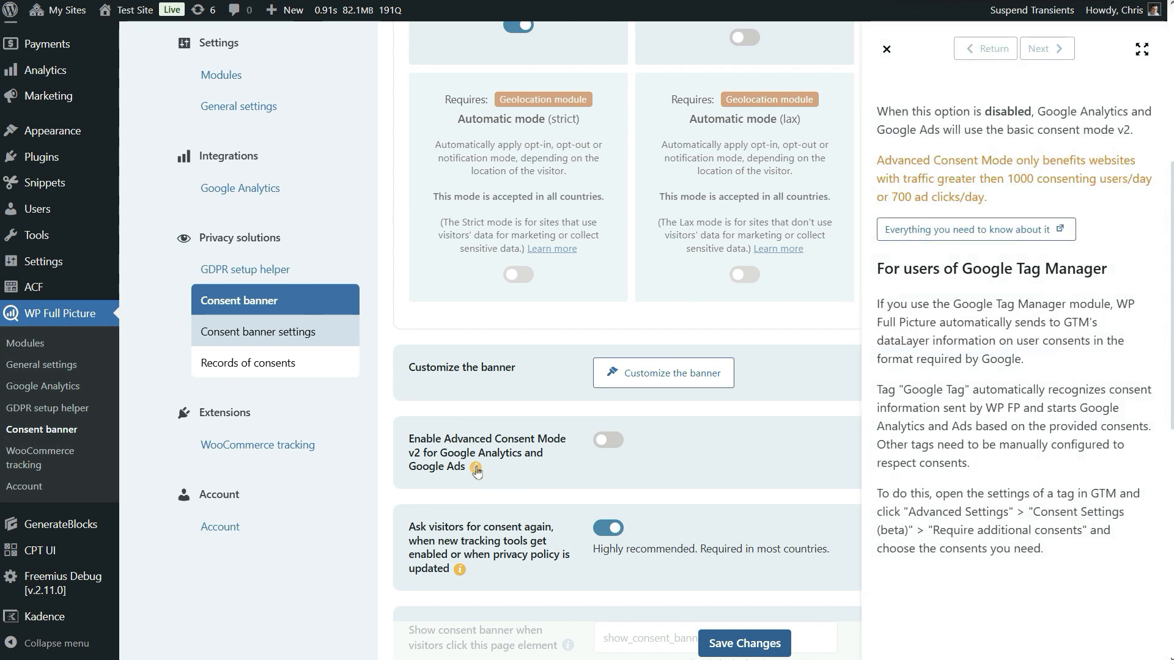
left_click(663, 472)
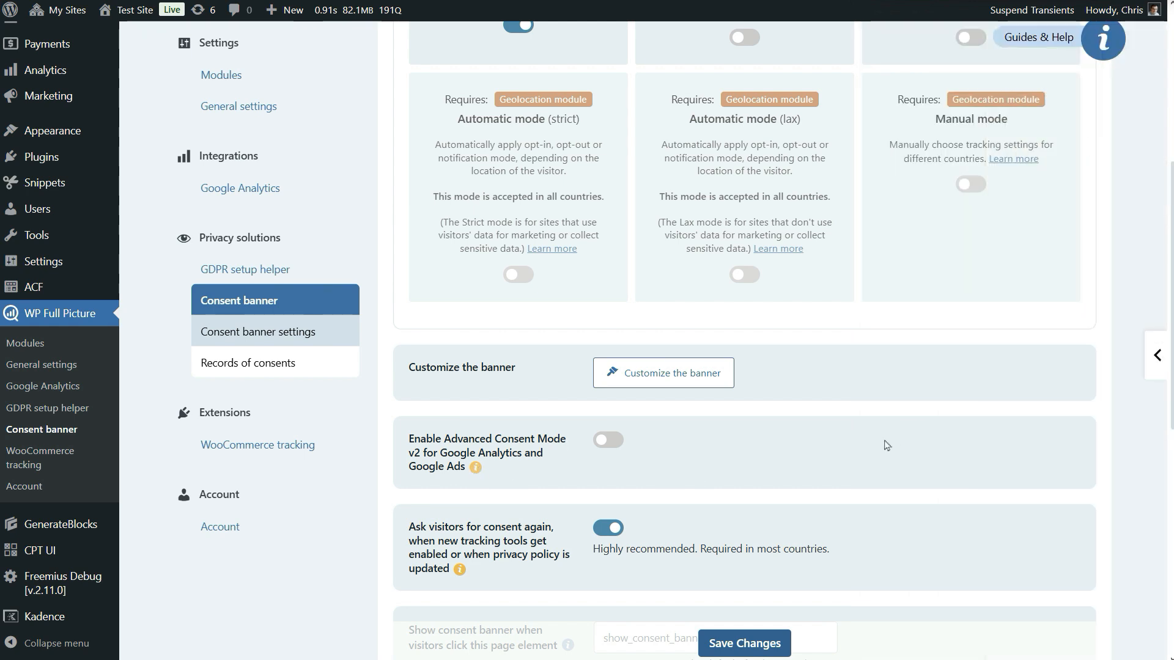
scroll(841, 442, "up", 1)
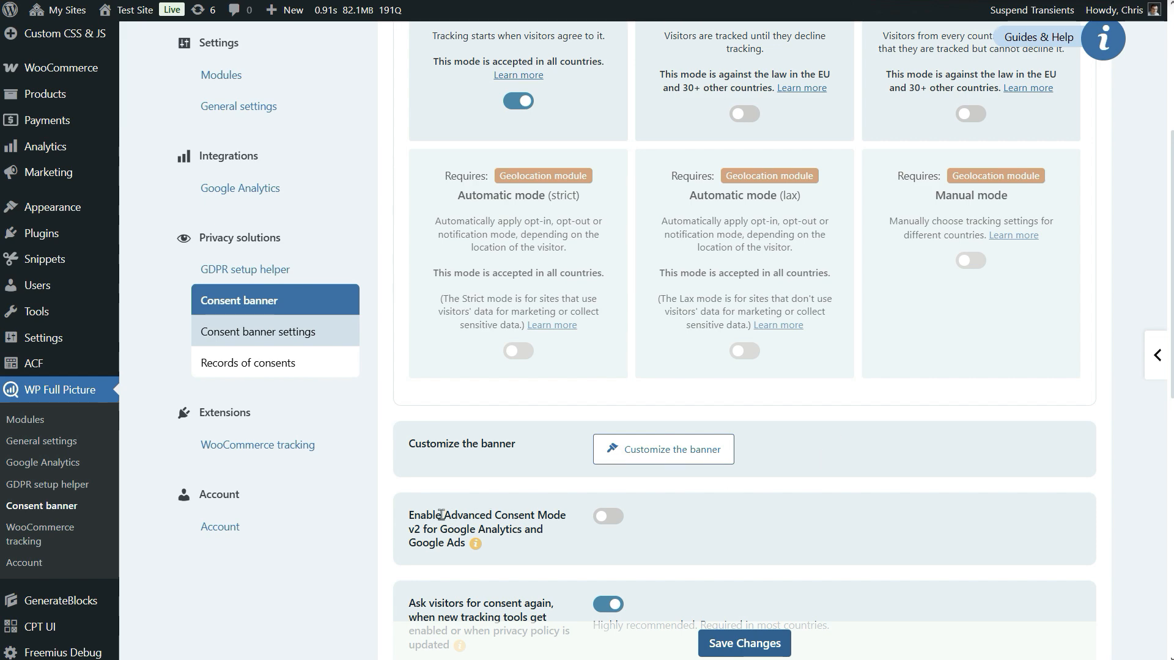
scroll(846, 509, "up", 1)
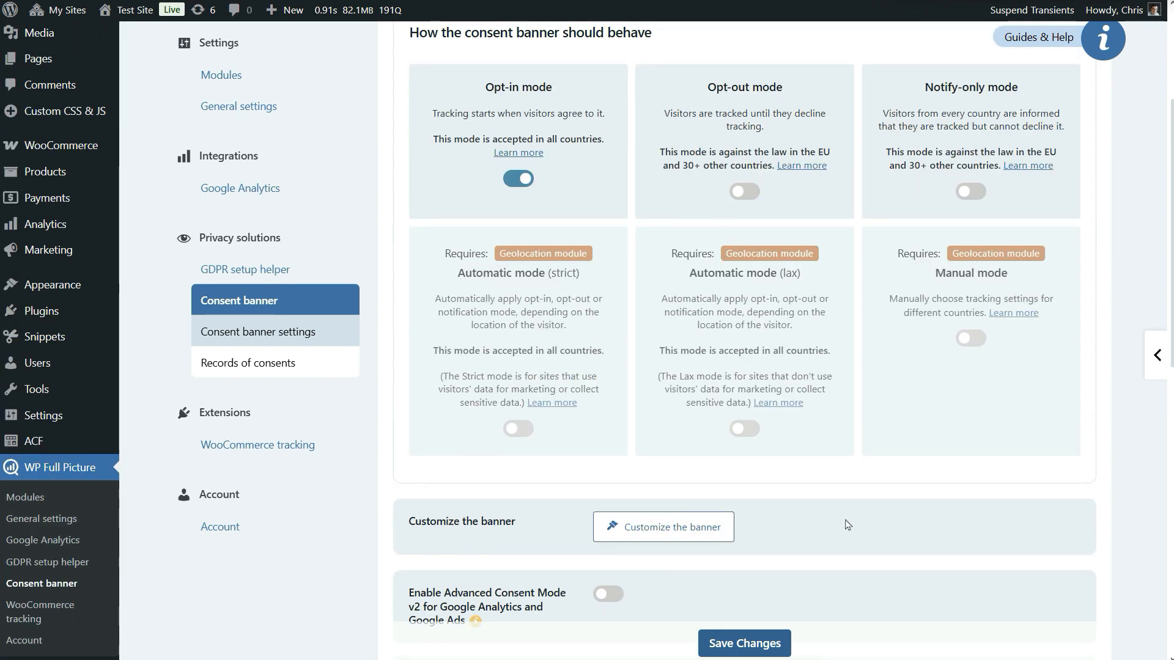
scroll(846, 509, "up", 3)
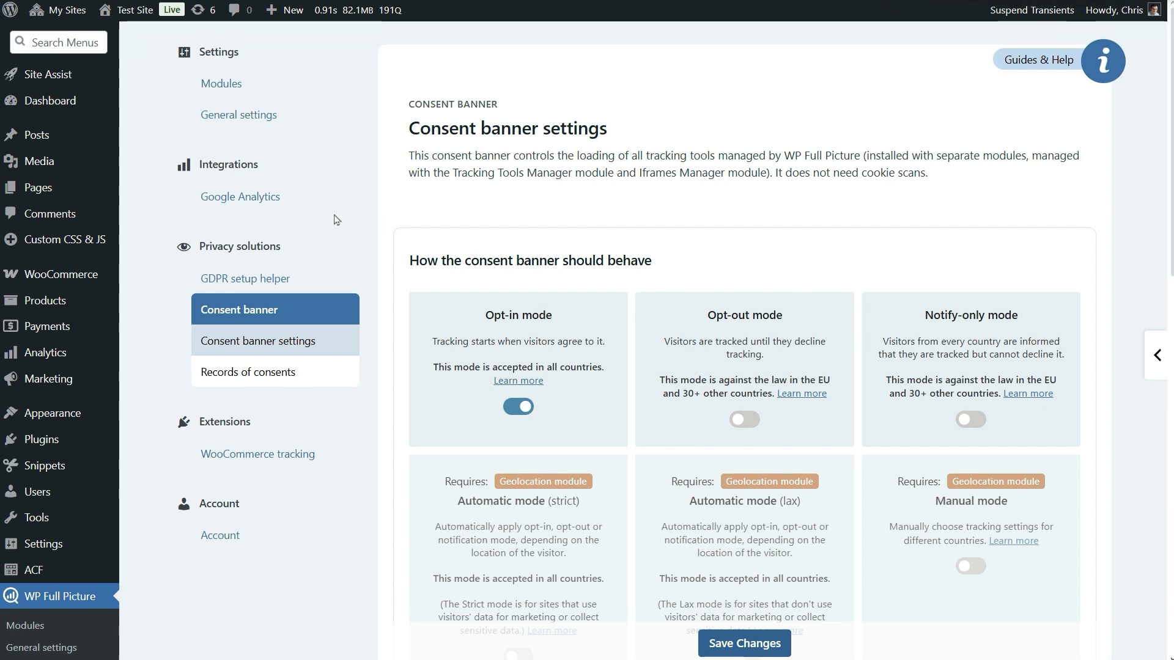
Examine the Google Analytics tracking events settings, from logged-in user identification and link clicks to form submissions and scroll depths.
left_click(290, 202)
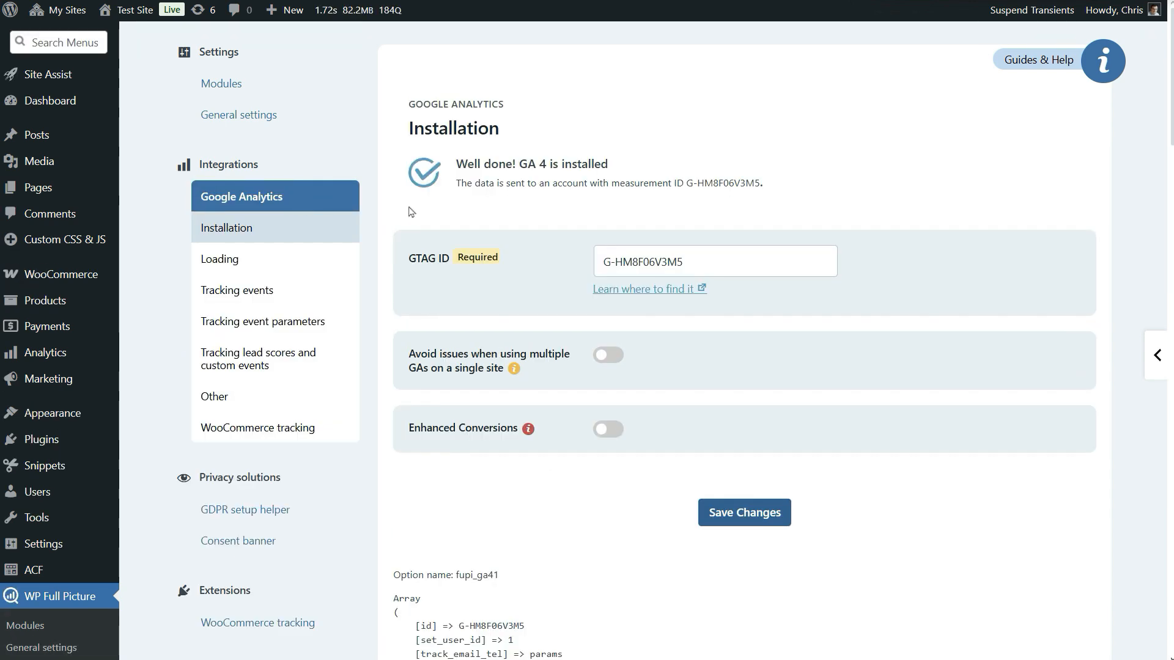
left_click(304, 300)
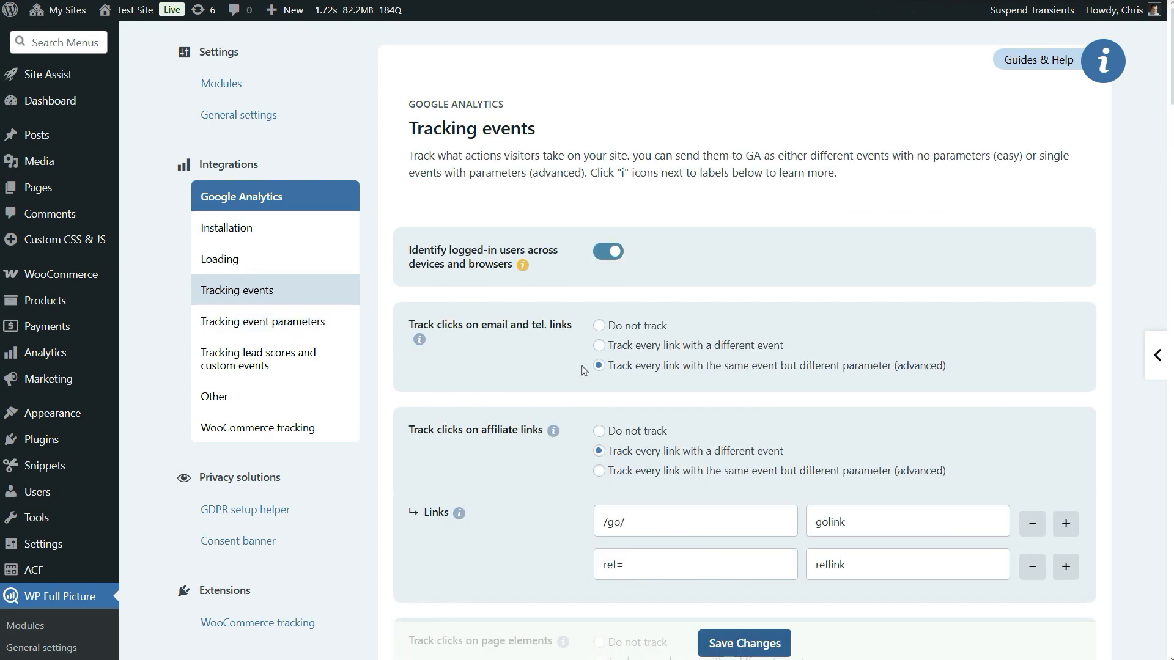
scroll(583, 370, "down", 2)
scroll(582, 416, "down", 5)
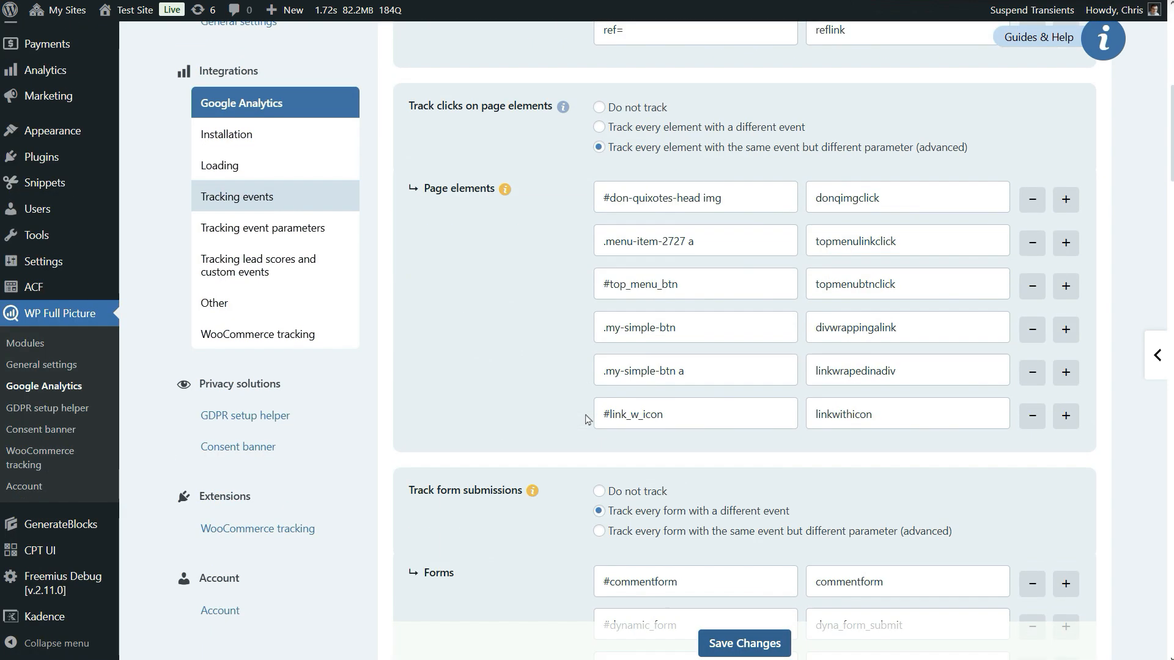
scroll(590, 430, "down", 7)
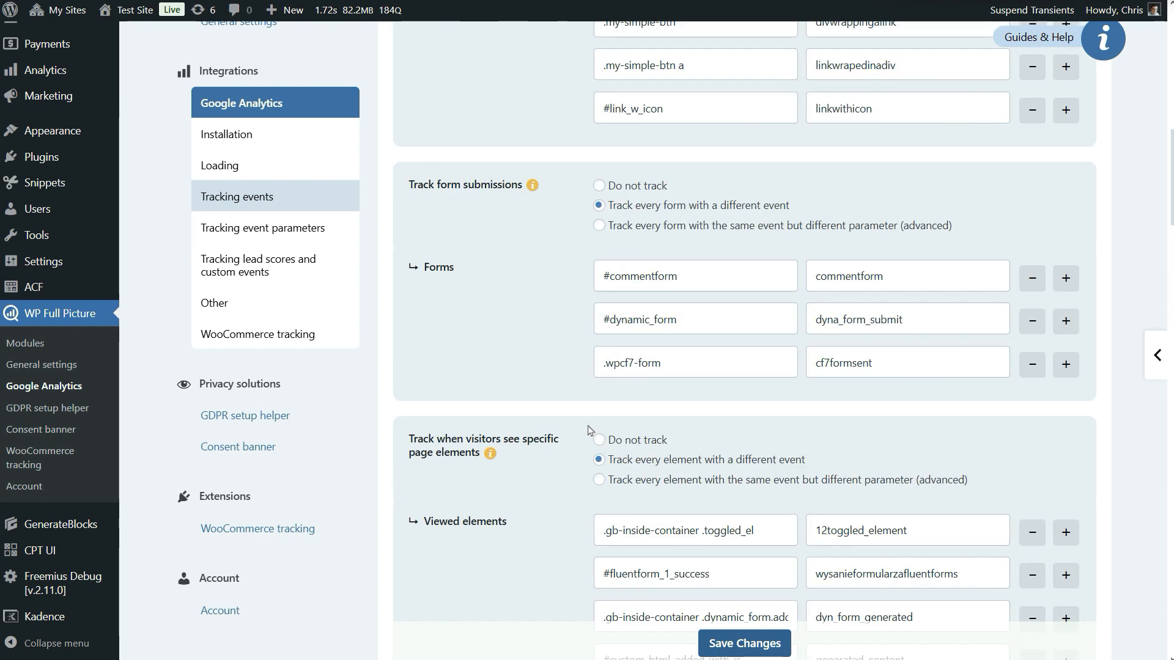
scroll(590, 430, "down", 1)
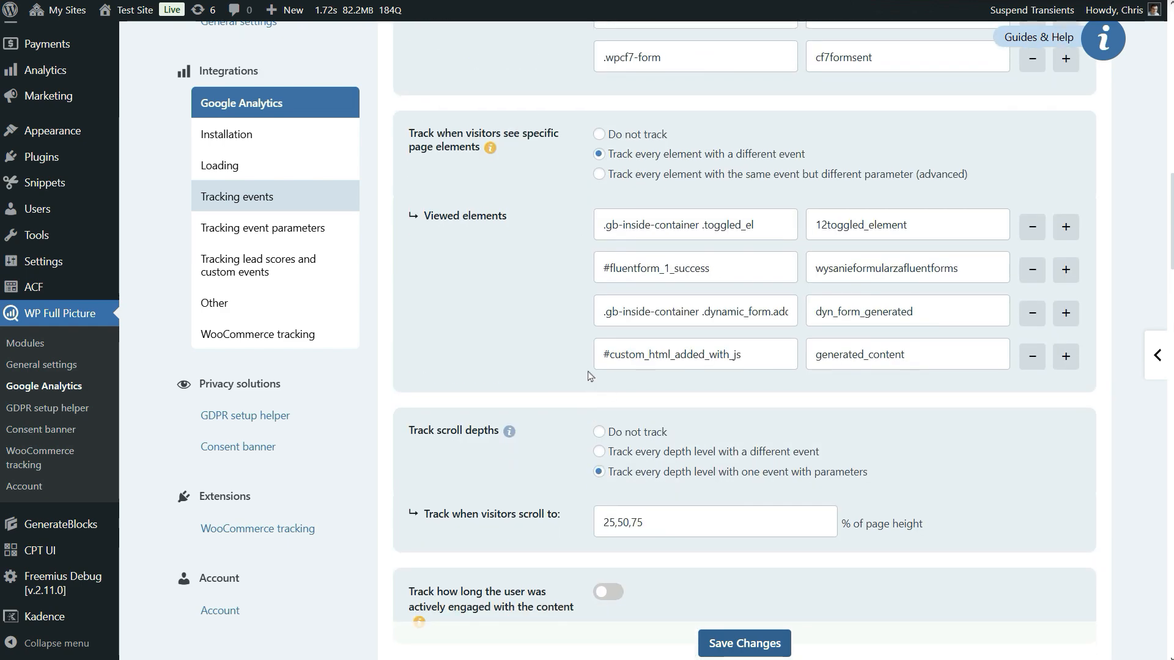
scroll(590, 370, "down", 5)
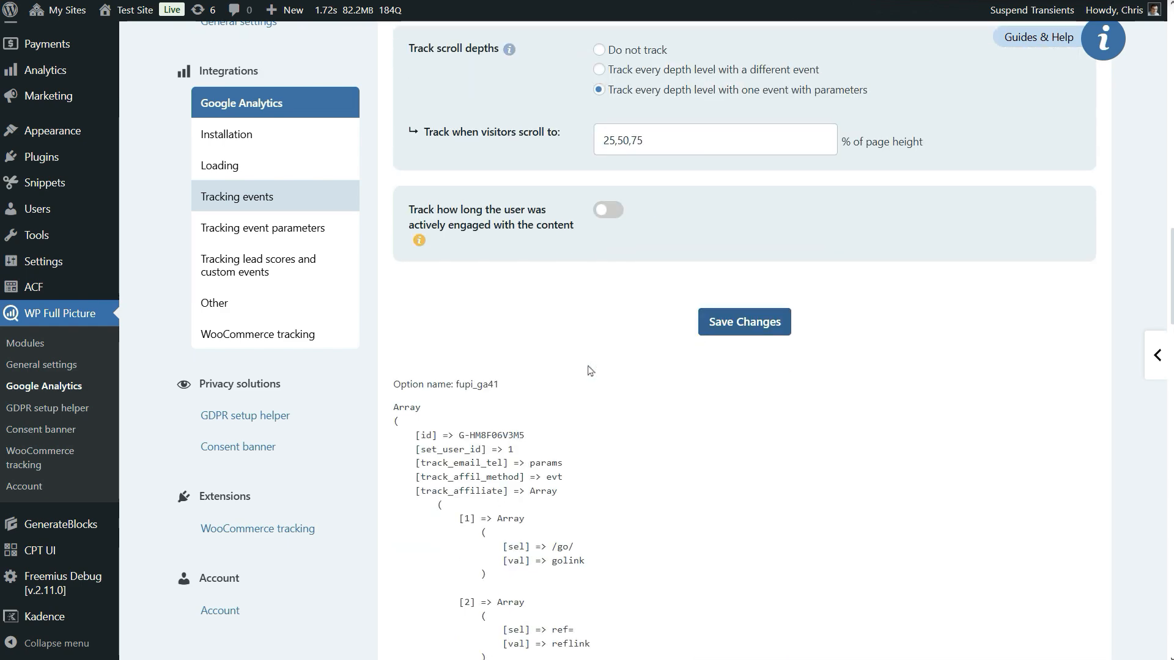
Check which WooCommerce events the Google Analytics integration tracks automatically.
scroll(587, 293, "up", 17)
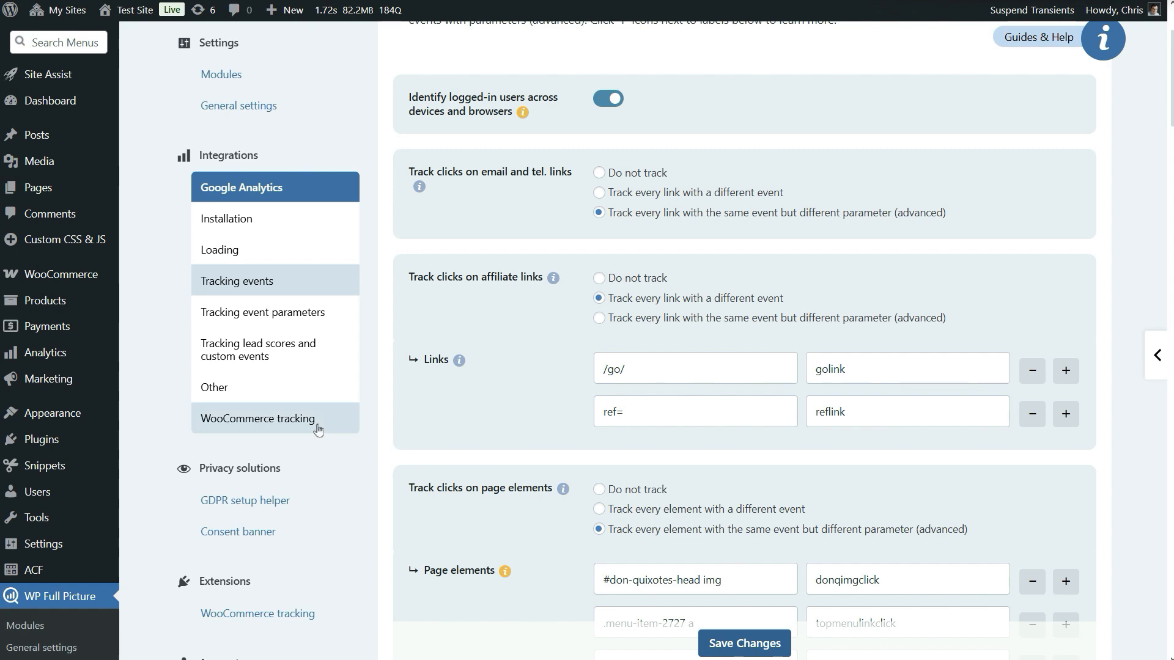
left_click(328, 420)
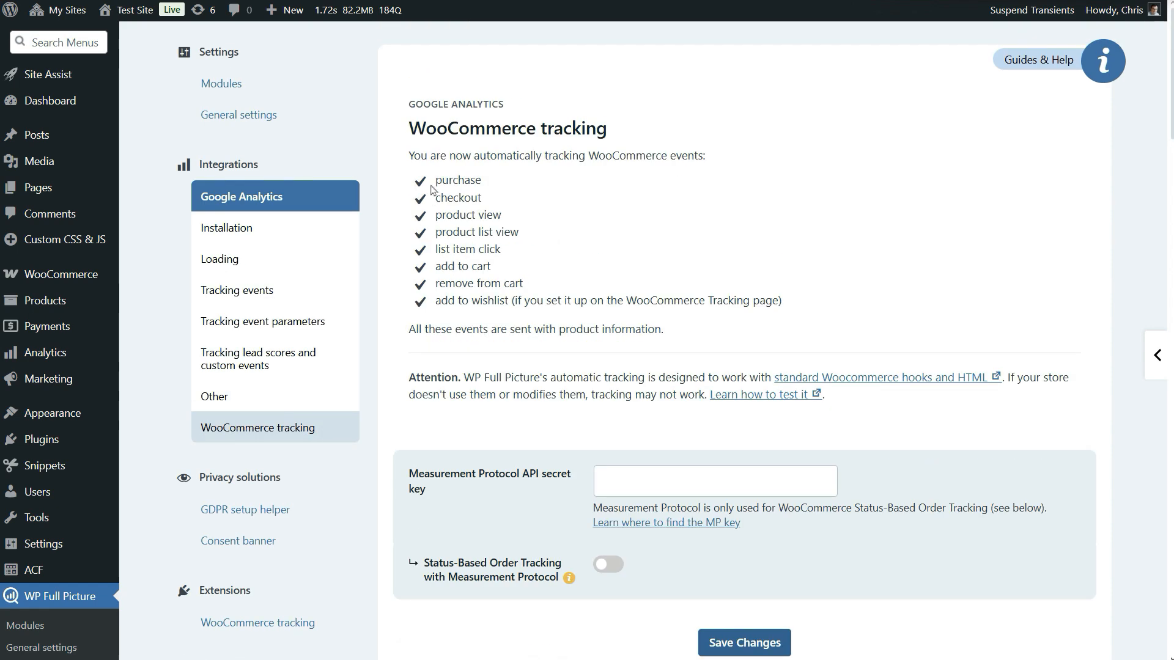
mouse_move(434, 178)
left_mouse_down()
mouse_move(517, 195)
mouse_move(501, 249)
mouse_move(608, 303)
mouse_move(764, 324)
mouse_move(477, 226)
mouse_move(435, 180)
left_mouse_up()
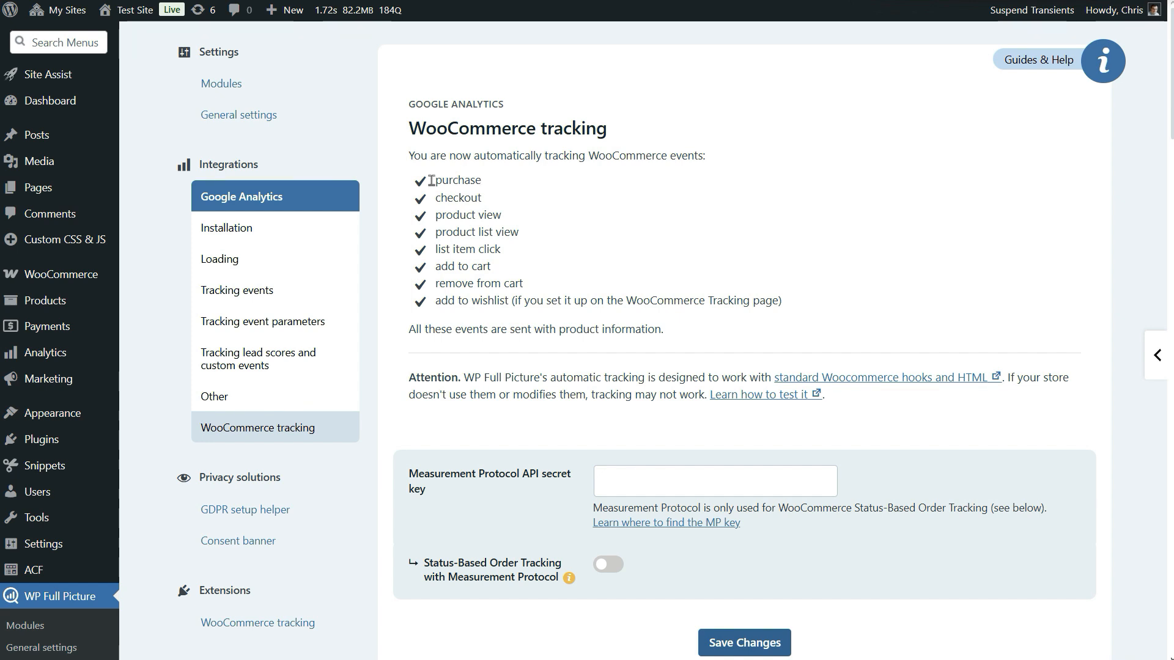
View the tracking exclusions in the general settings, and open the Other section.
left_click(276, 126)
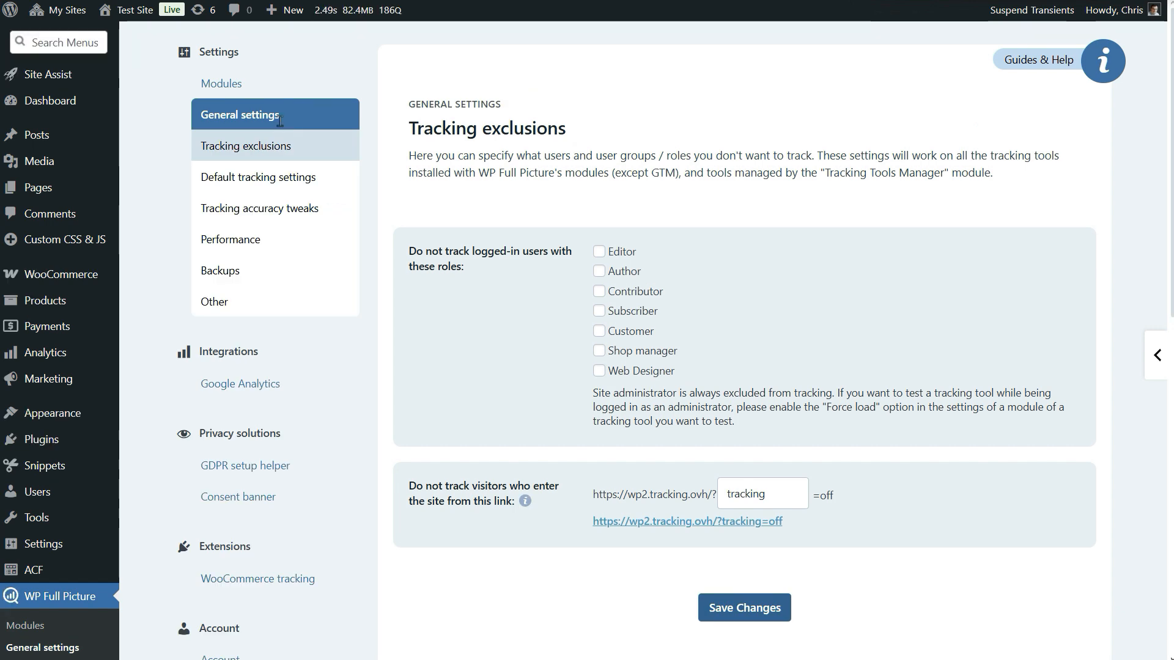
left_click(257, 313)
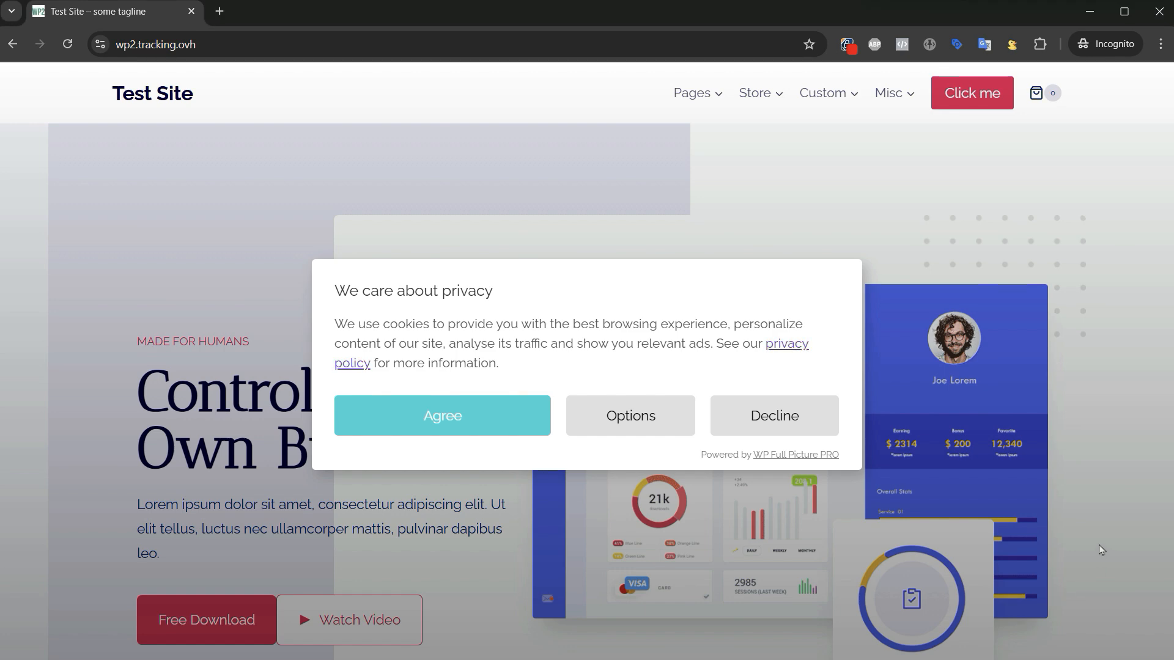
Reload the test site's home page in the incognito browser and check the Adblock Plus status for wp2.tracking.ovh.
left_click(69, 47)
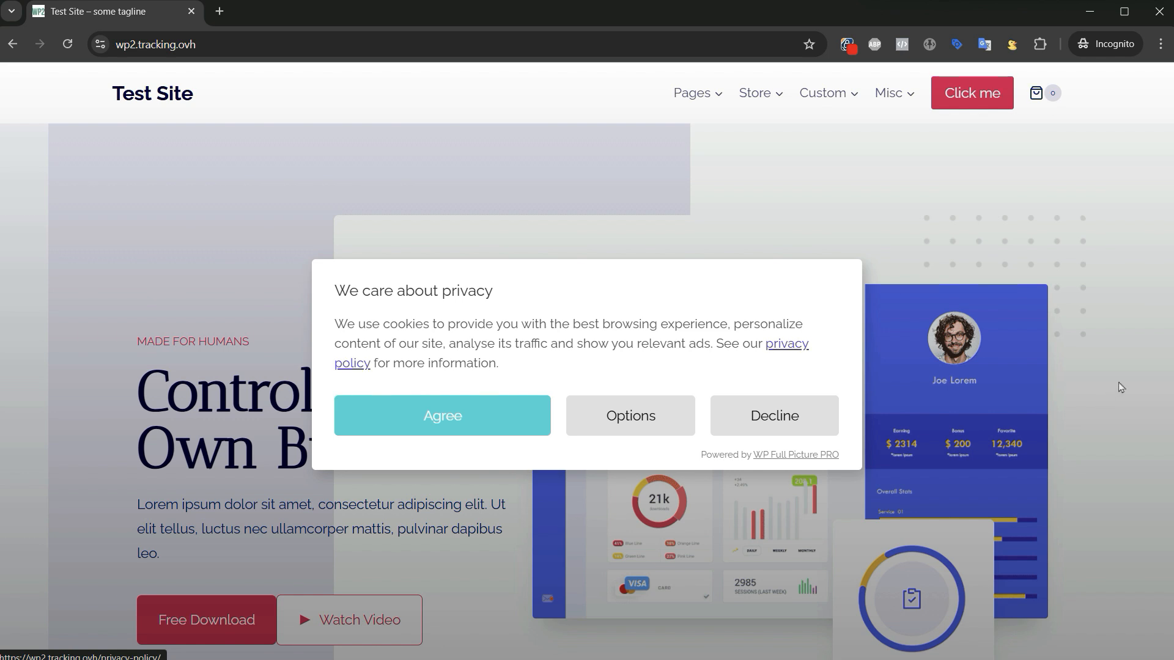
left_click(874, 44)
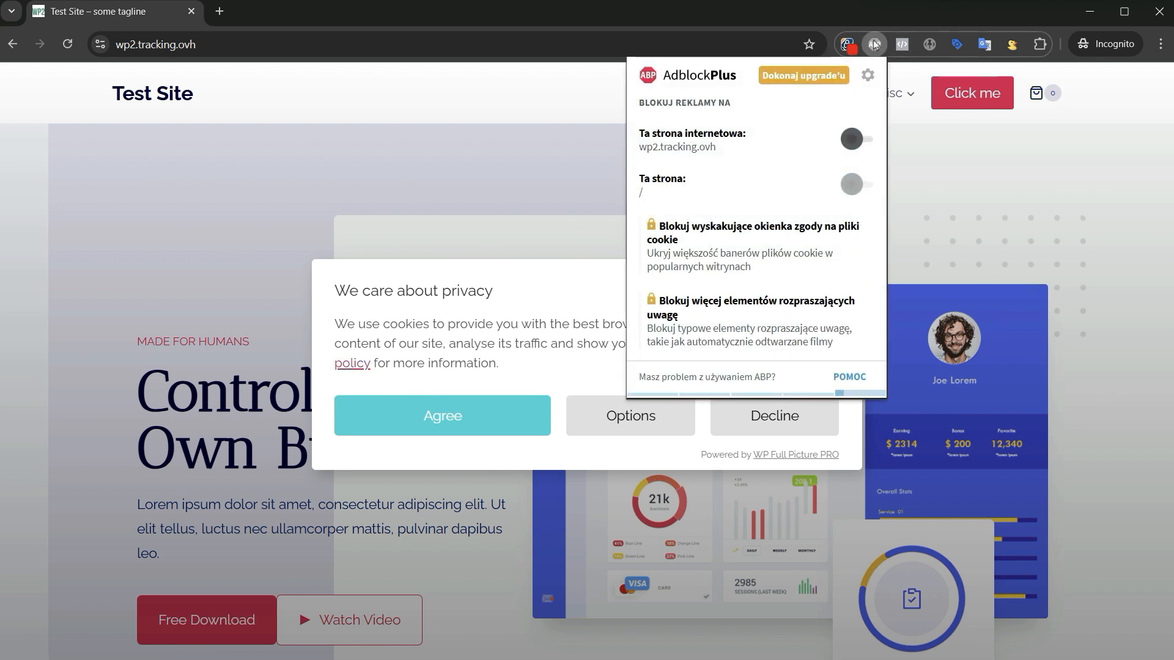
left_click(875, 44)
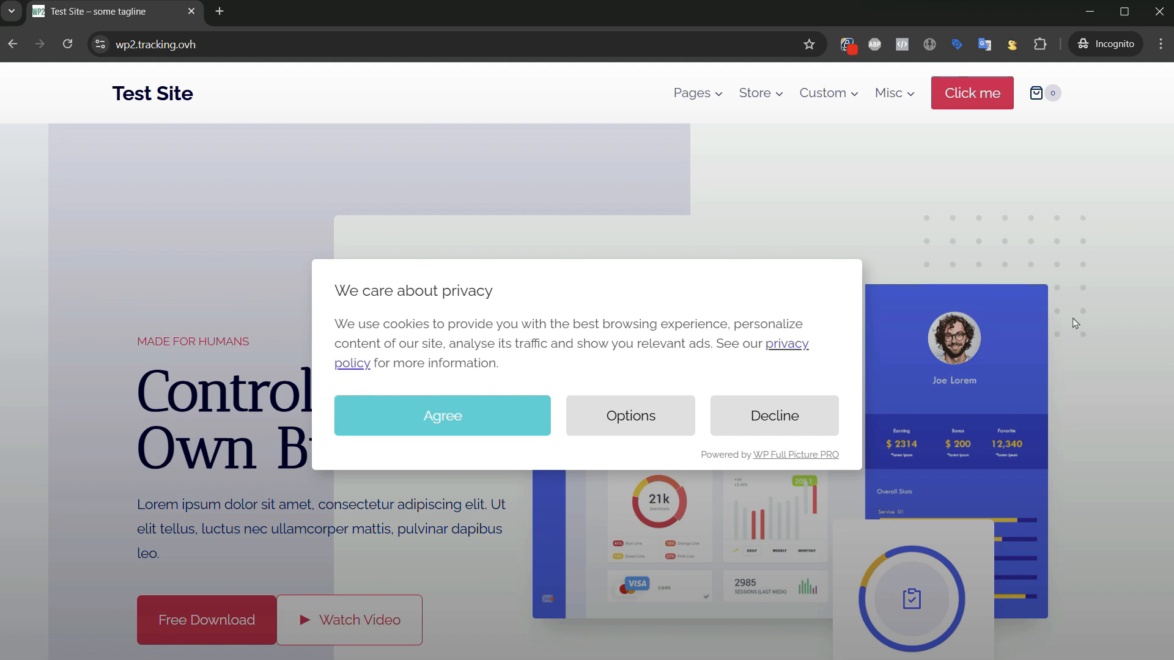
Inspect the test page with the developer tools, viewing its console messages and its loaded sources with wp2.tracking.ovh collapsed.
right_click(710, 167)
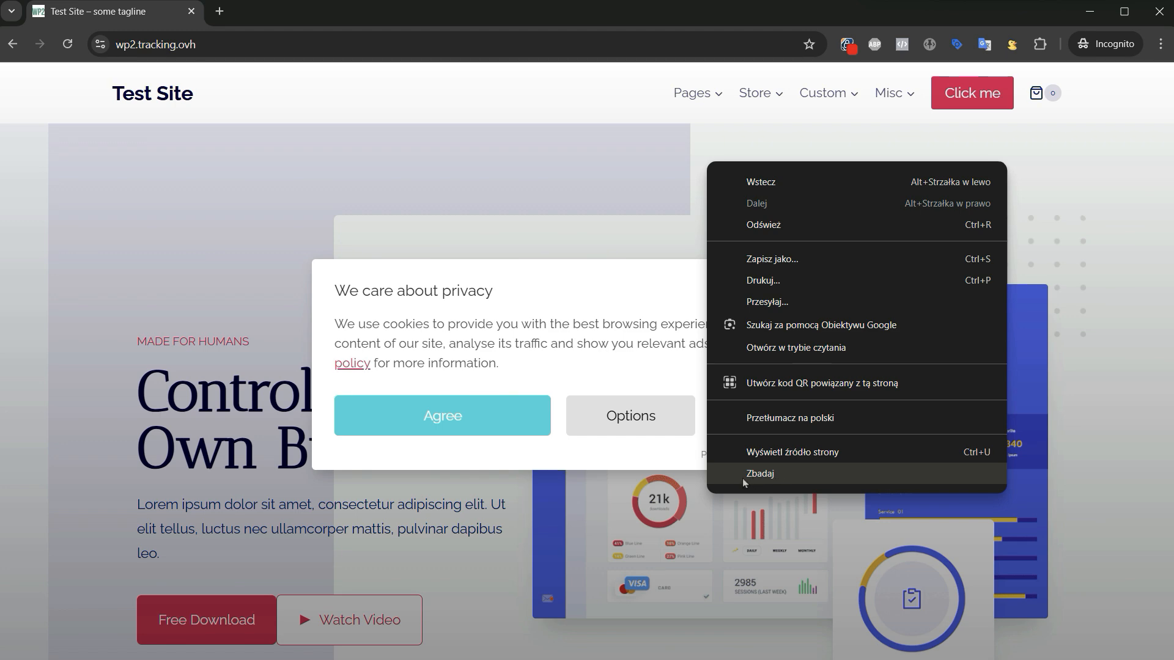
left_click(805, 471)
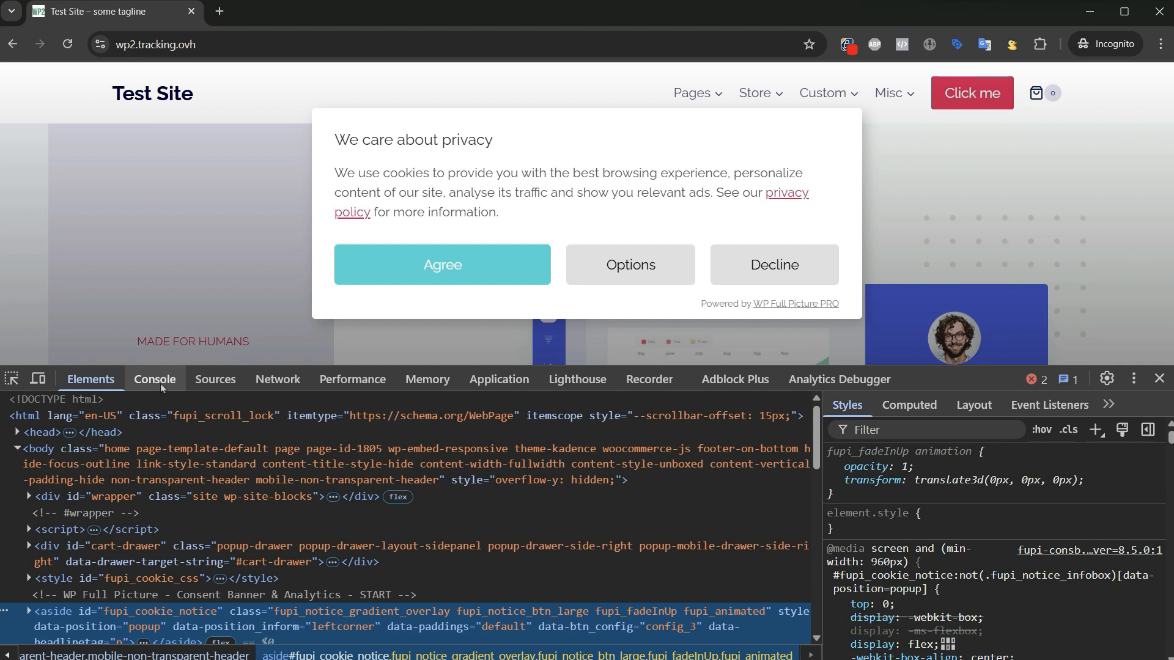
left_click(156, 384)
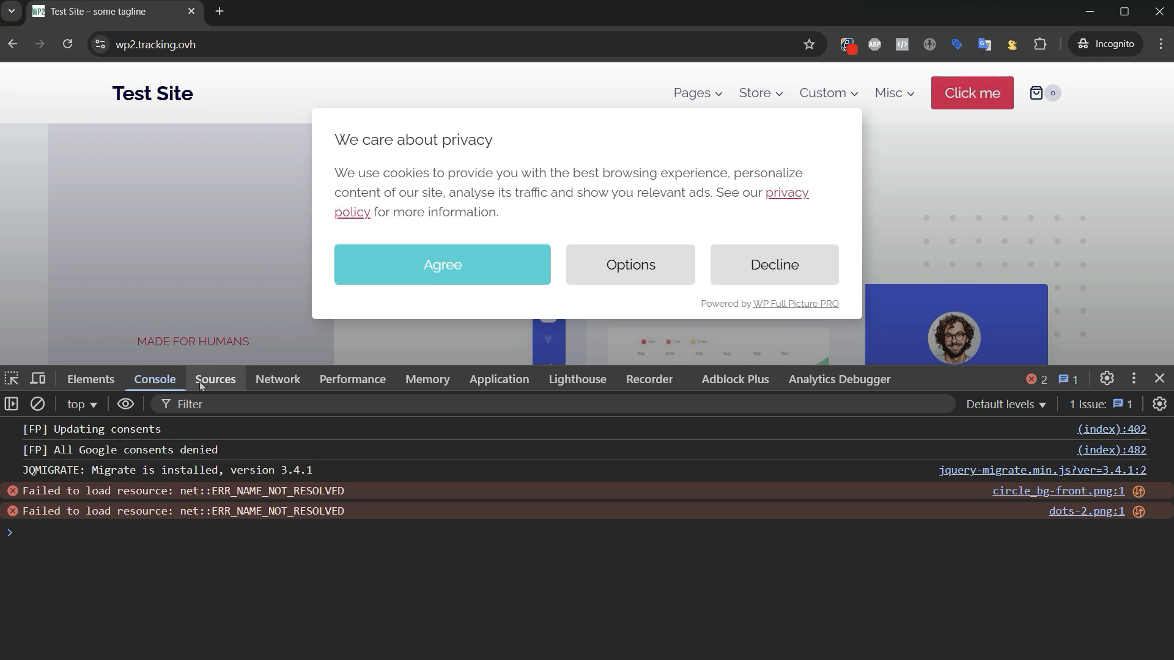
left_click(223, 384)
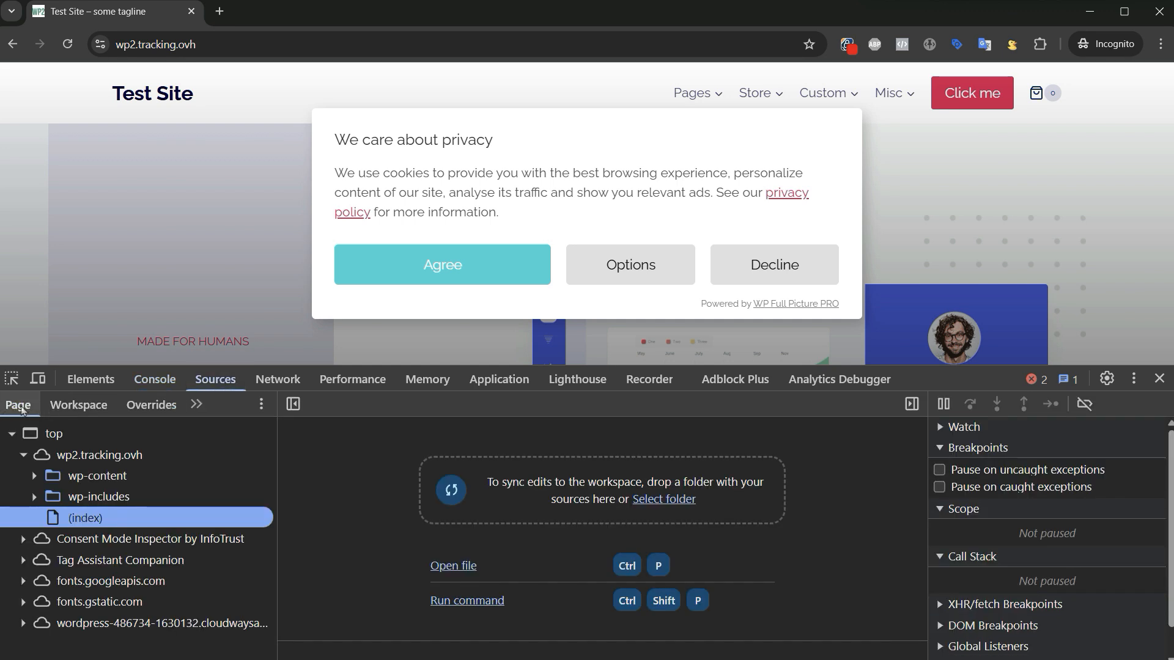
left_click(23, 455)
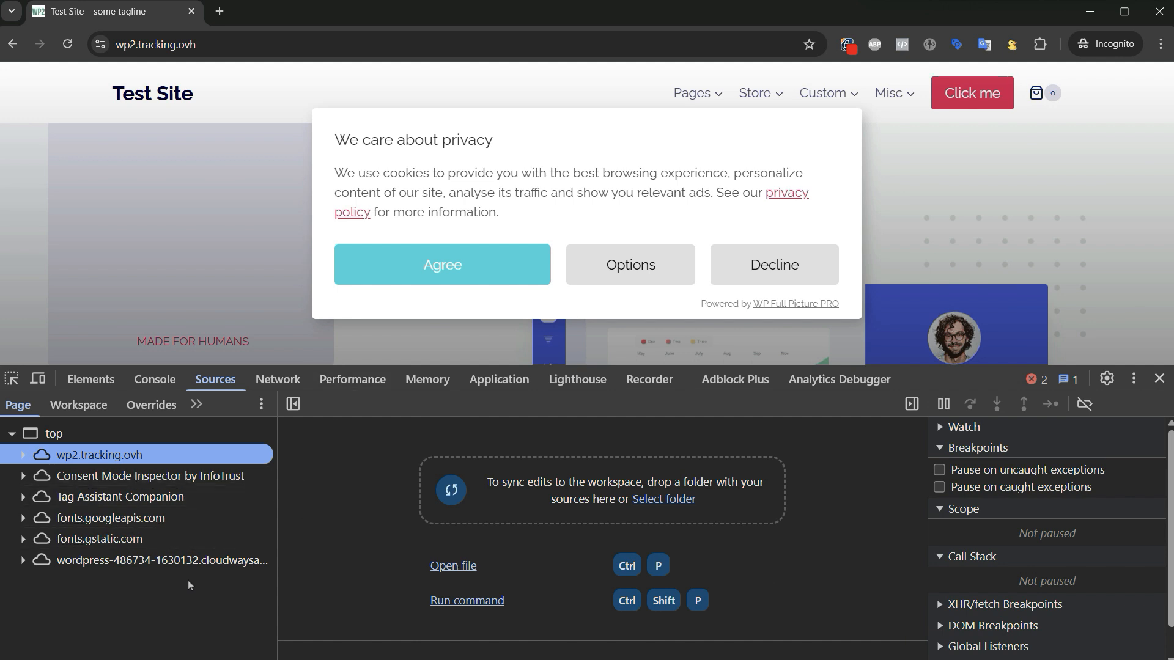
Run fp.loaded in the console to list the tools loaded before consent is given.
left_click(156, 380)
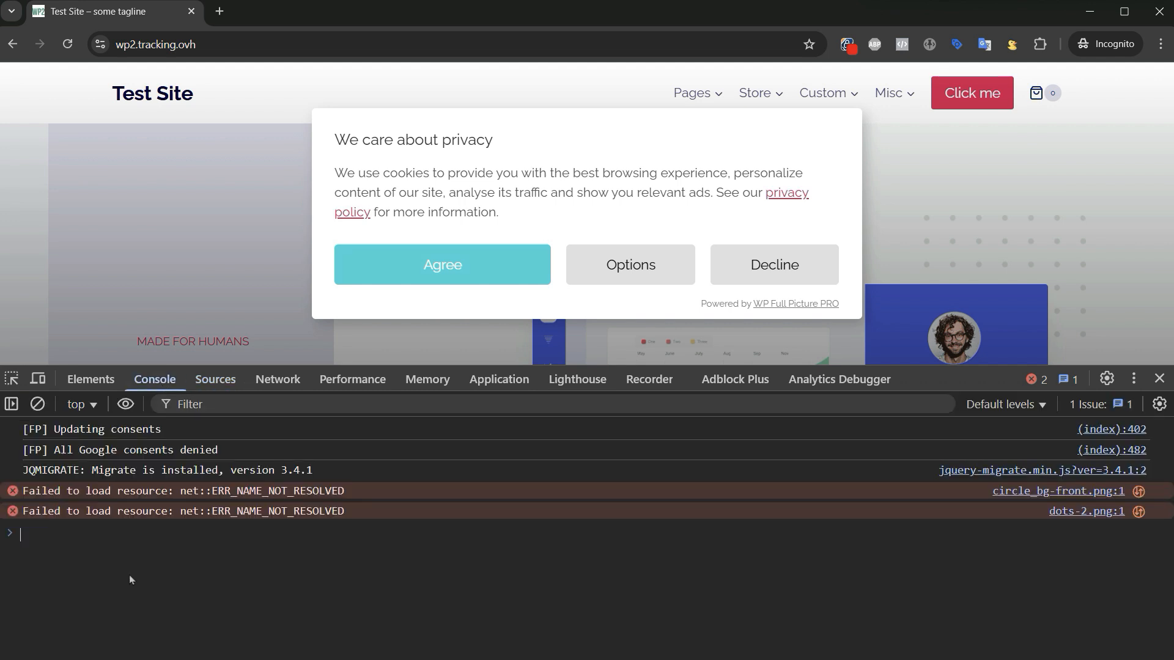
type("fp")
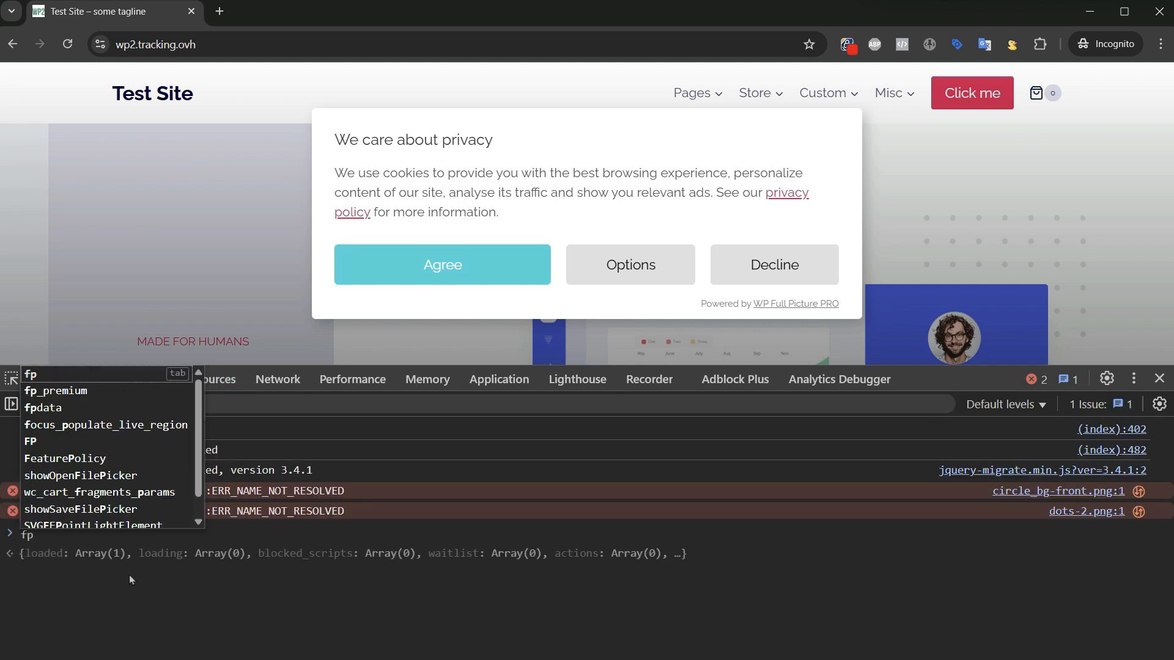
type(".loaded")
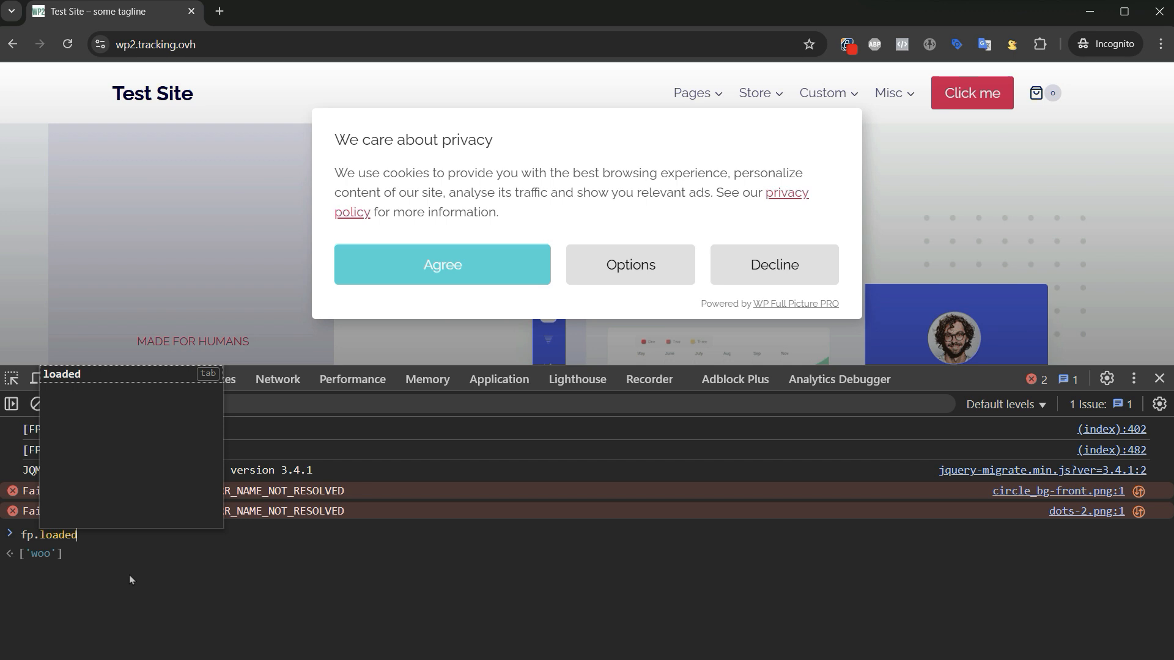
key("Return")
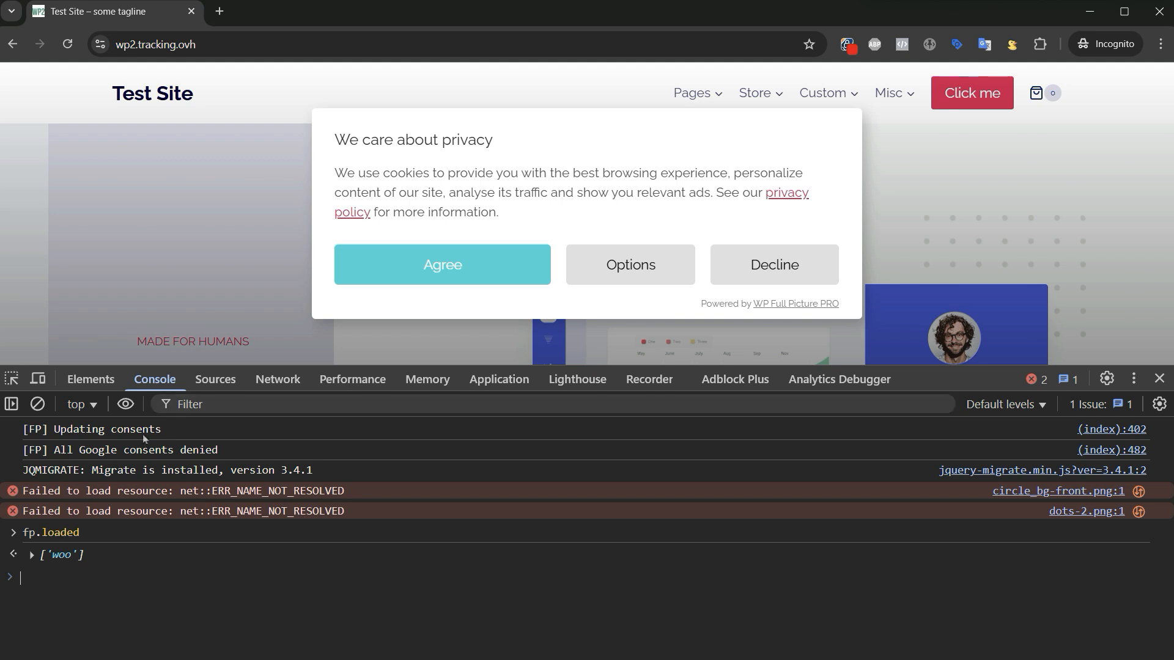
Show the page's loaded sources and agree to tracking in the consent banner.
left_click(228, 383)
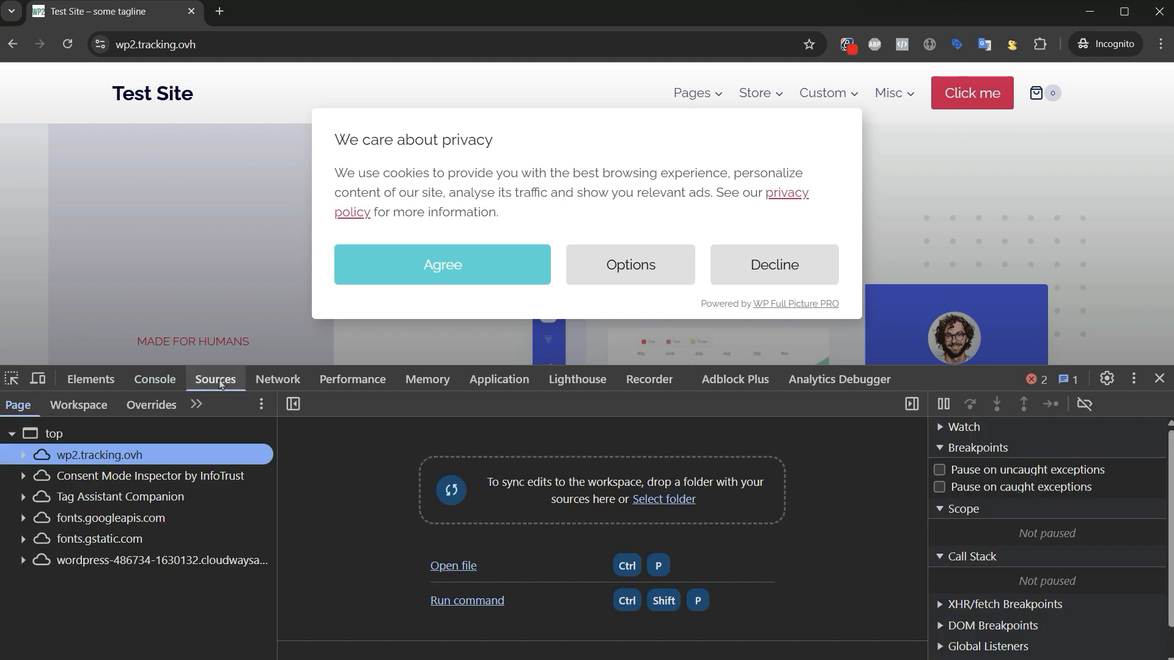
left_click(518, 272)
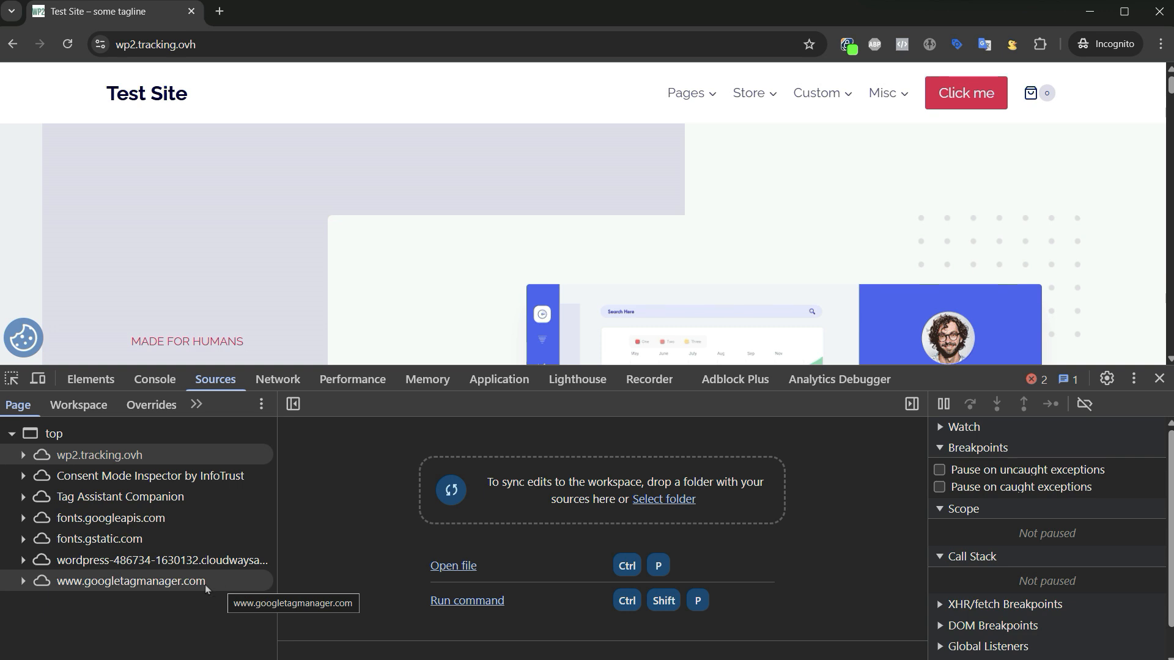
left_click(23, 582)
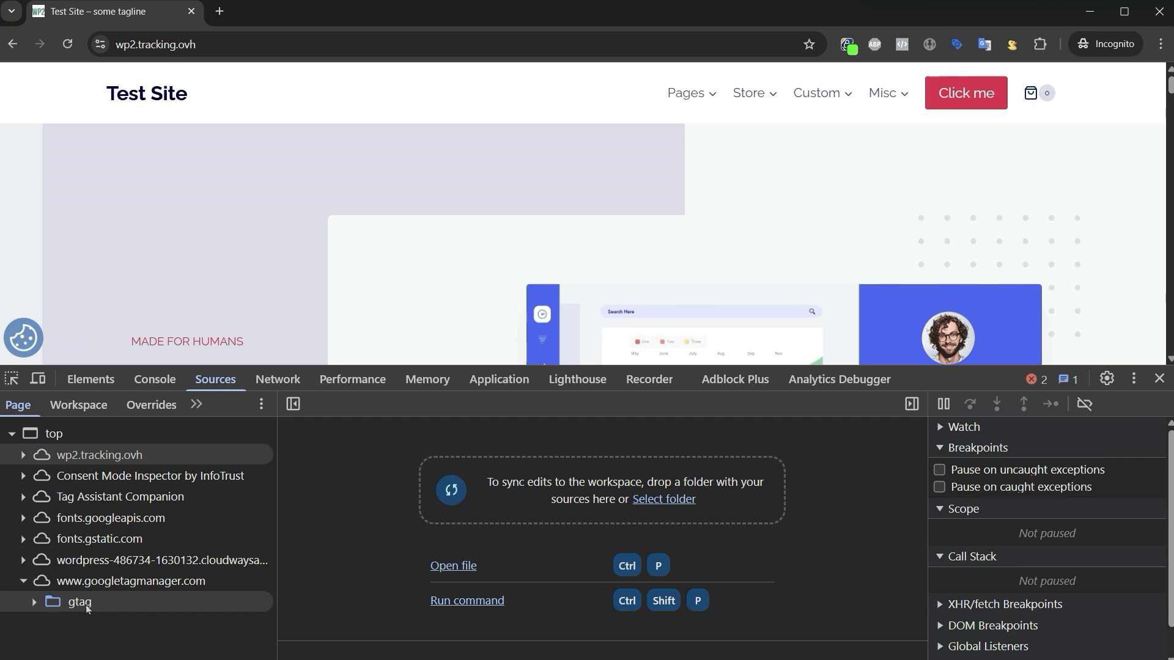
left_click(35, 604)
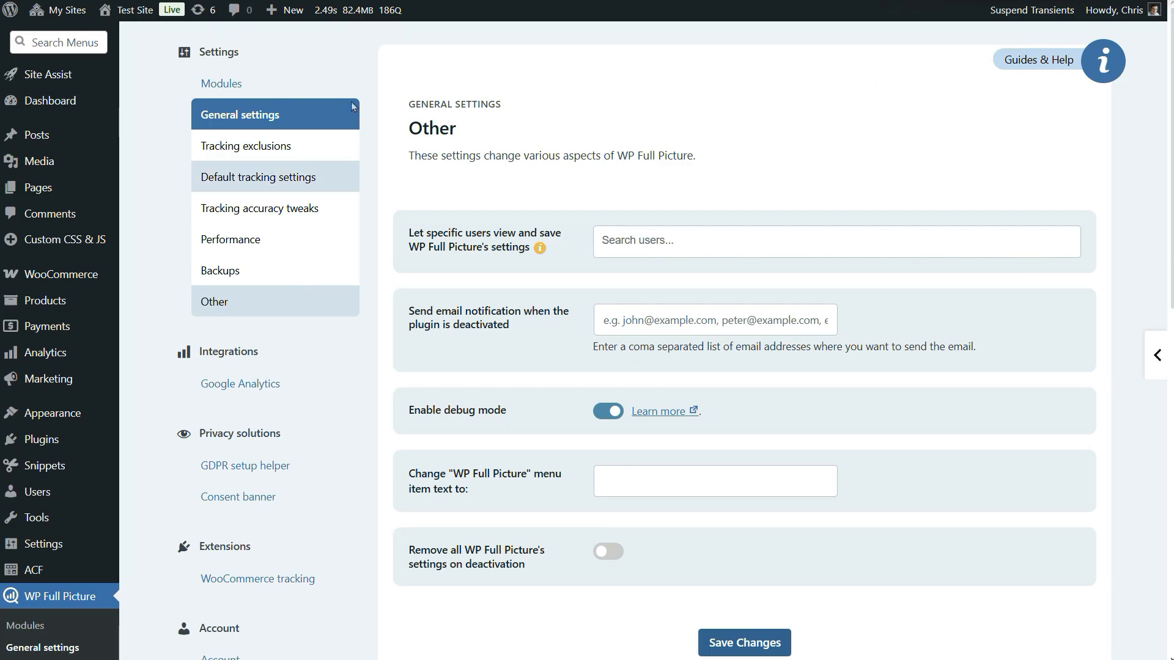
left_click(303, 385)
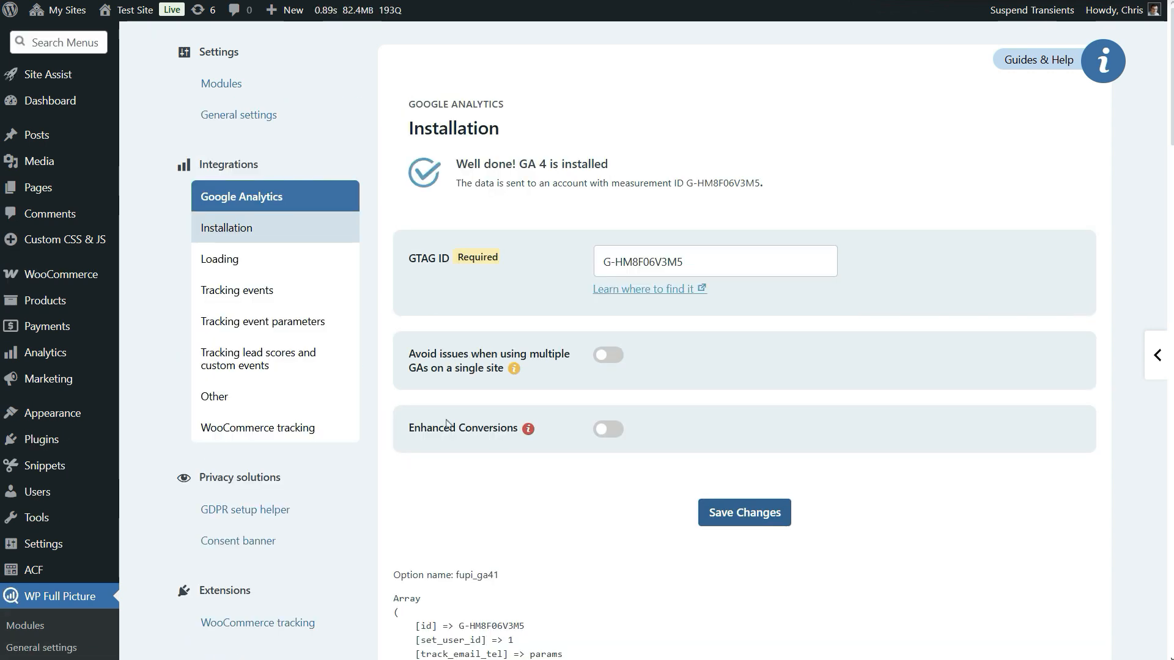
left_click(686, 263)
left_click_drag(675, 265, 708, 267)
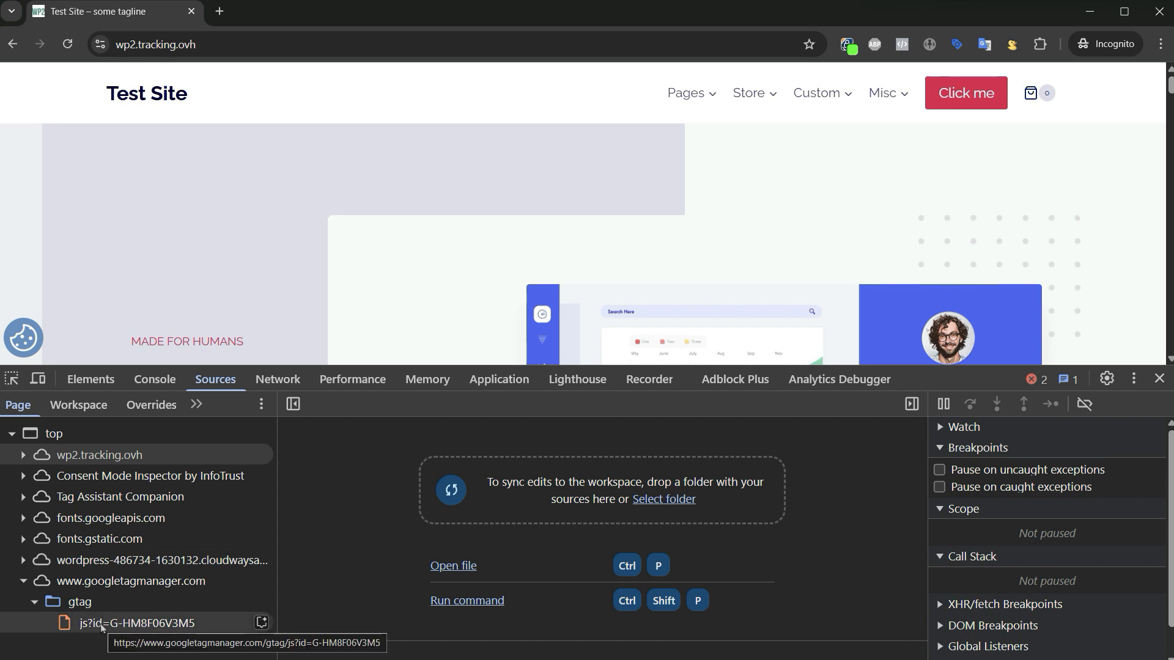
Clear the console messages and run fp.loaded to list the tools loaded after consent.
left_click(154, 379)
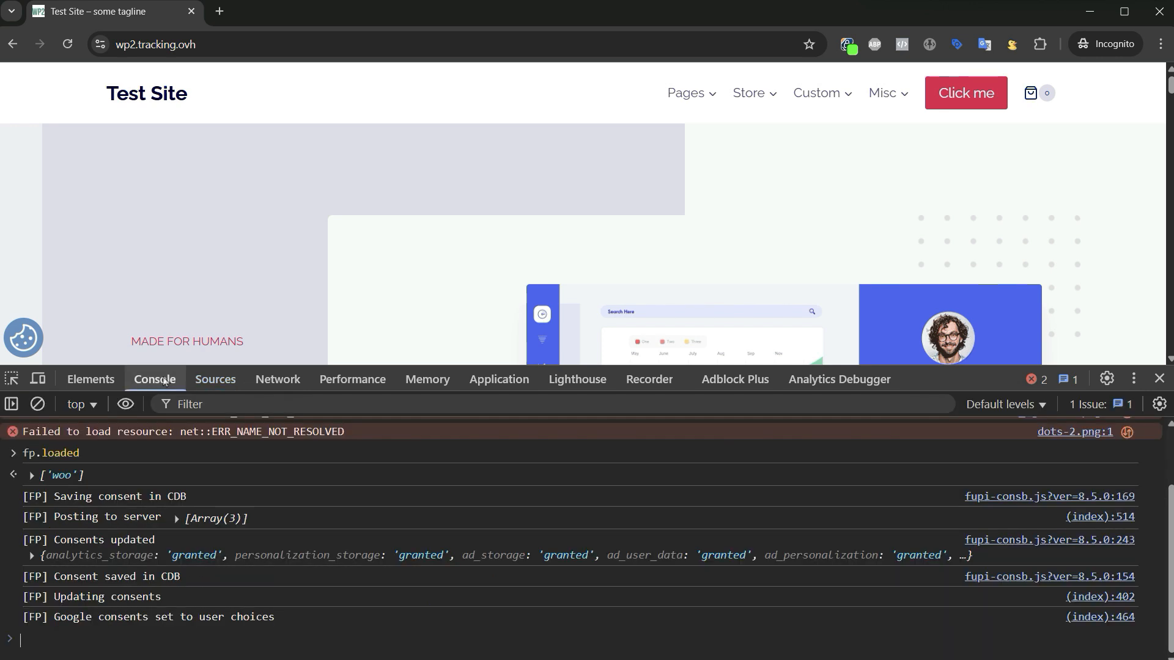
left_click(38, 404)
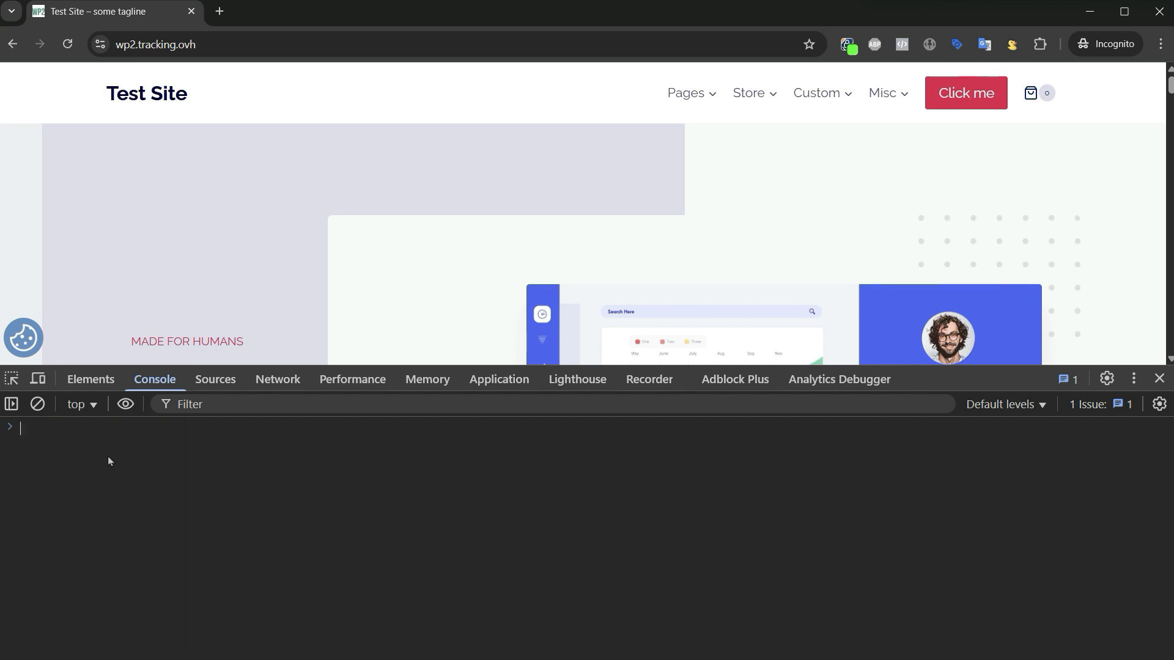
type("fp.loaded")
key("Return")
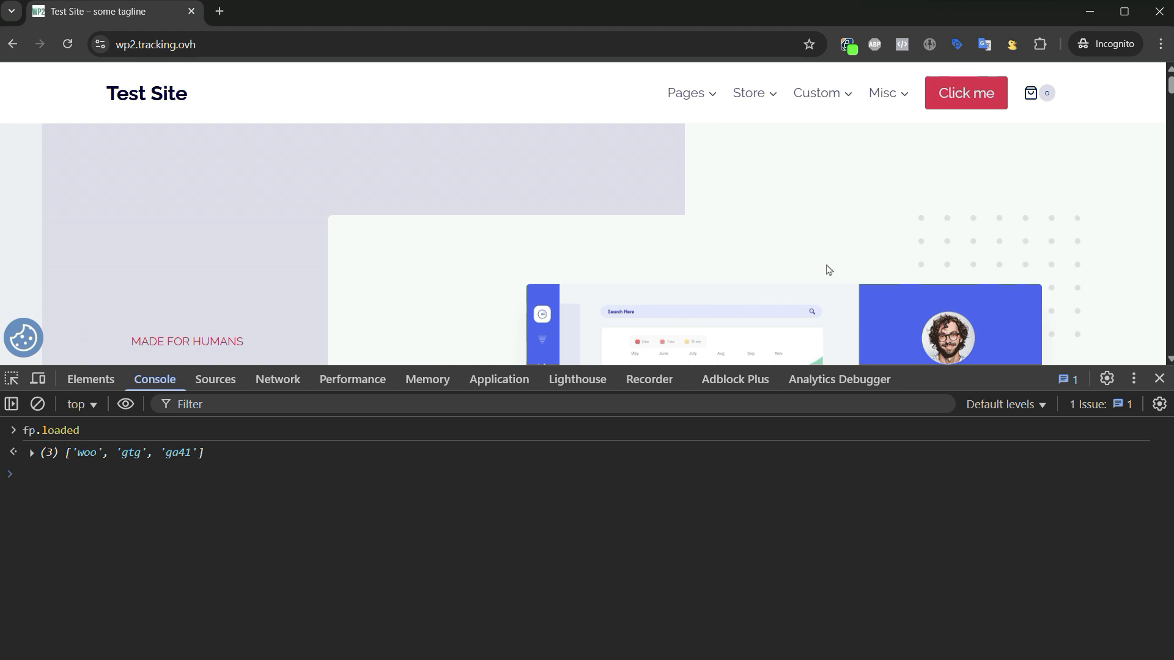
Open the Store's Test products category and go down through the product list to trigger Google Analytics scroll events.
mouse_move(750, 93)
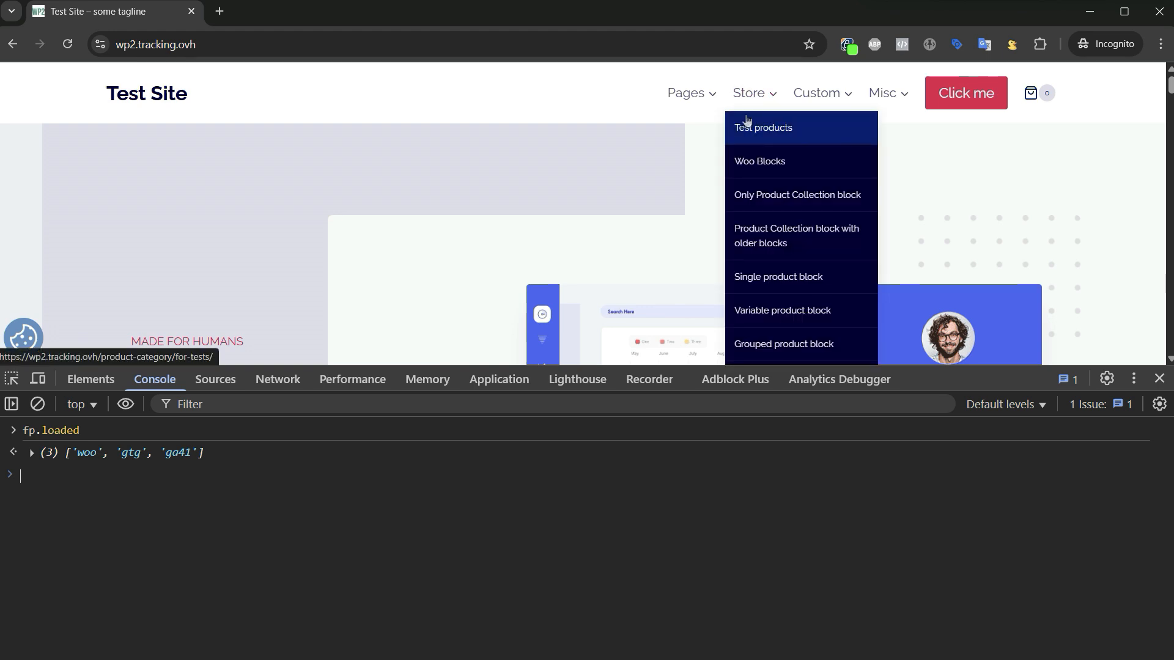
left_click(762, 129)
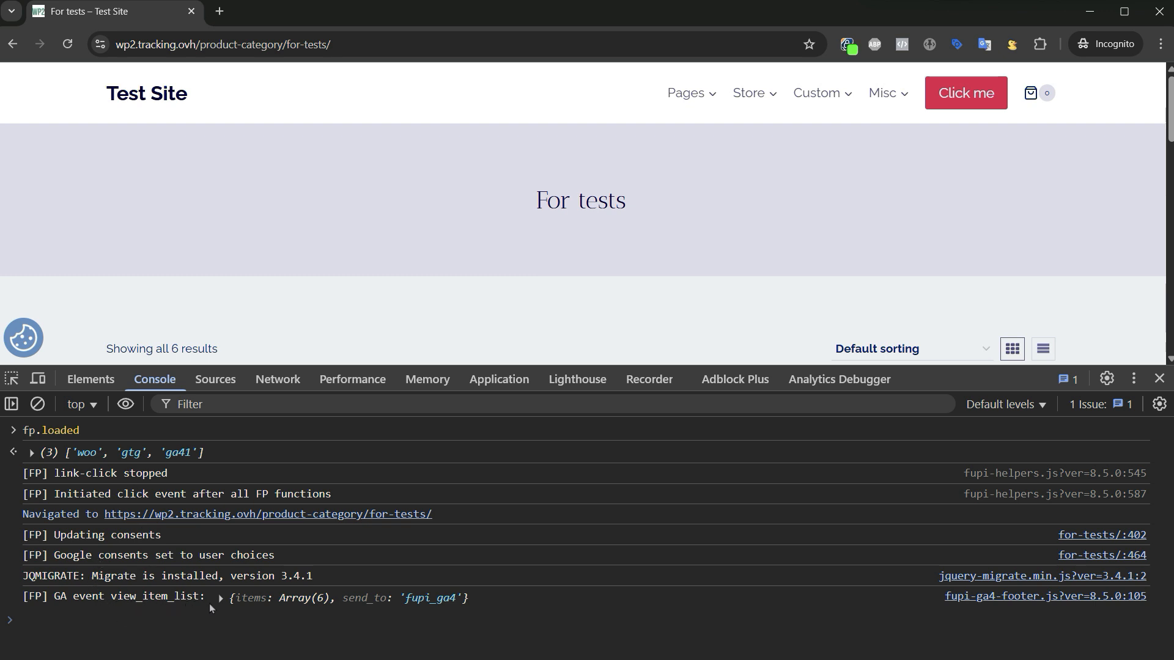
scroll(1170, 134, "down", 2)
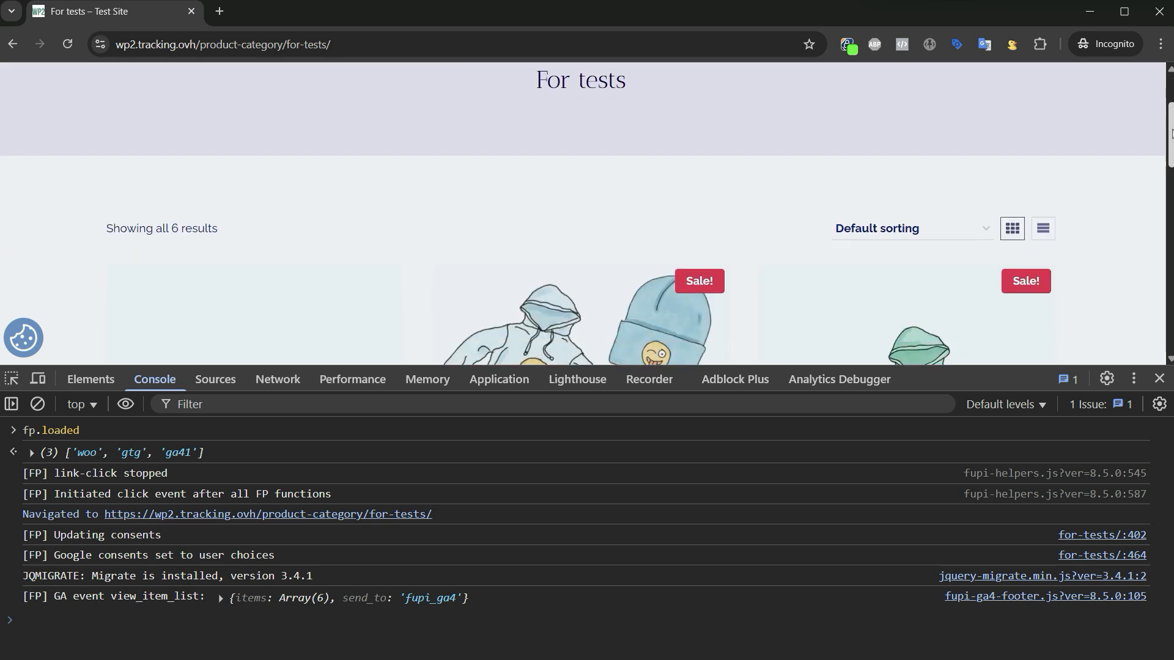
scroll(1169, 135, "down", 2)
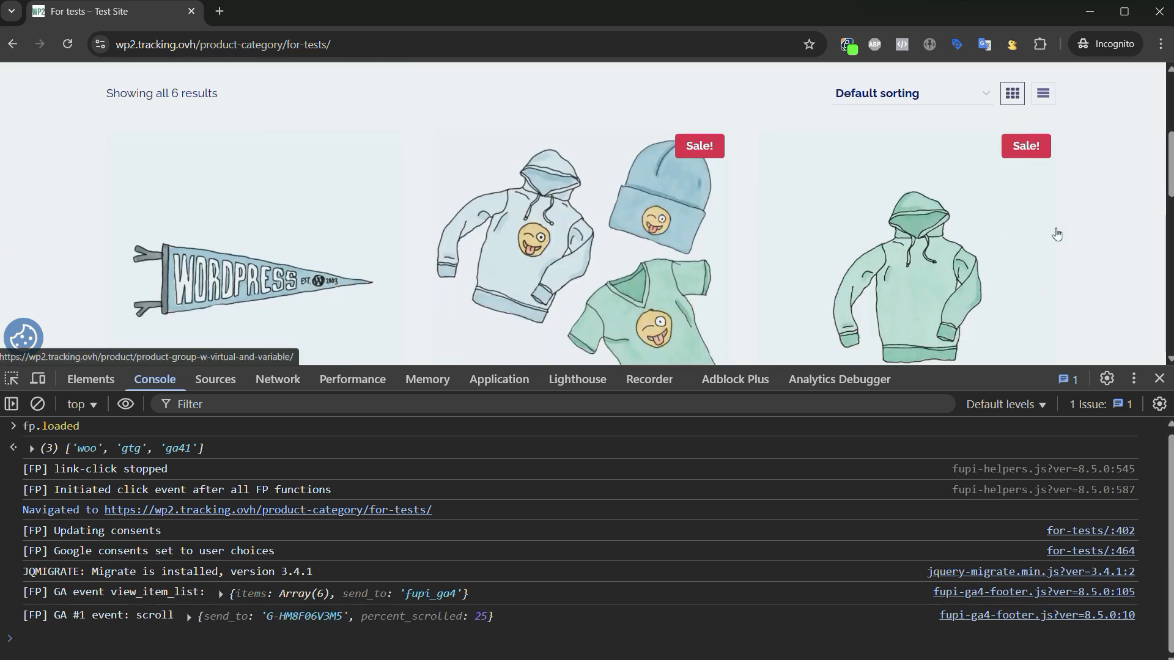
scroll(1056, 234, "down", 10)
scroll(1089, 225, "up", 4)
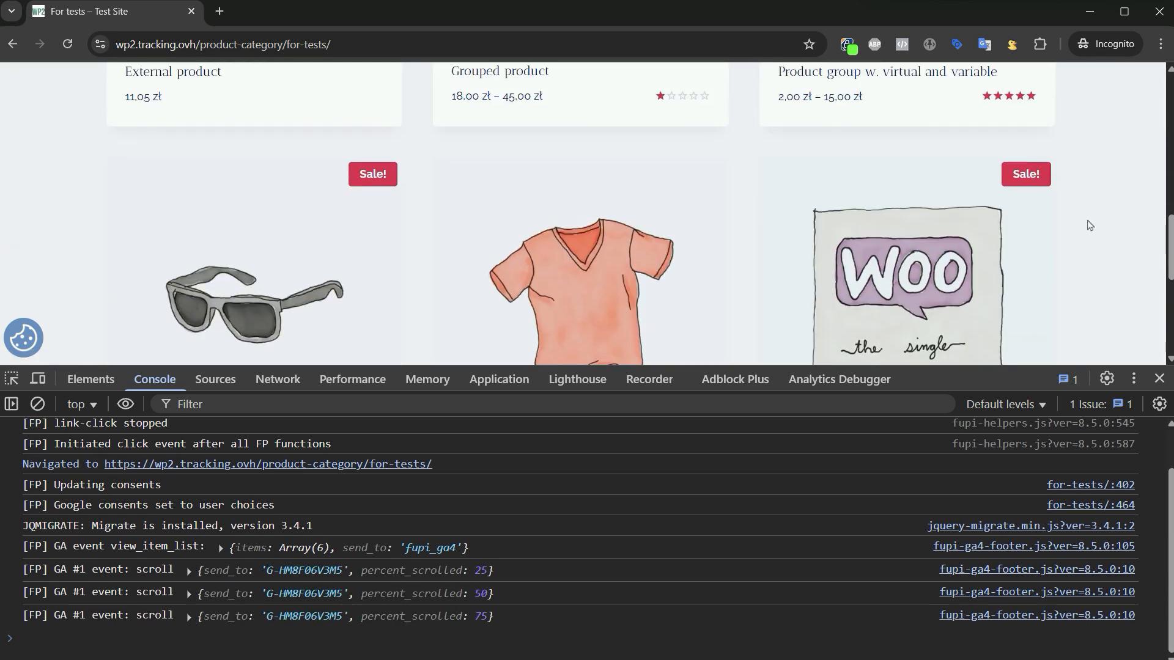
Inspect the view_item_list event in the console, including its items array and first item, and collapse it again.
left_click(218, 548)
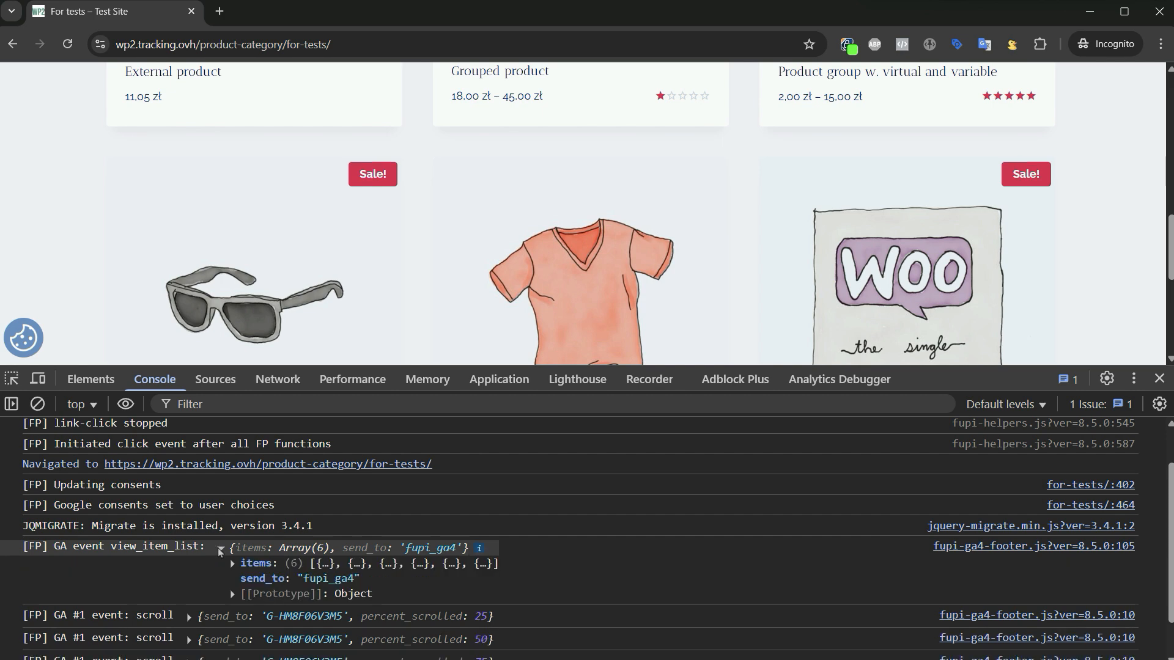
left_click(232, 563)
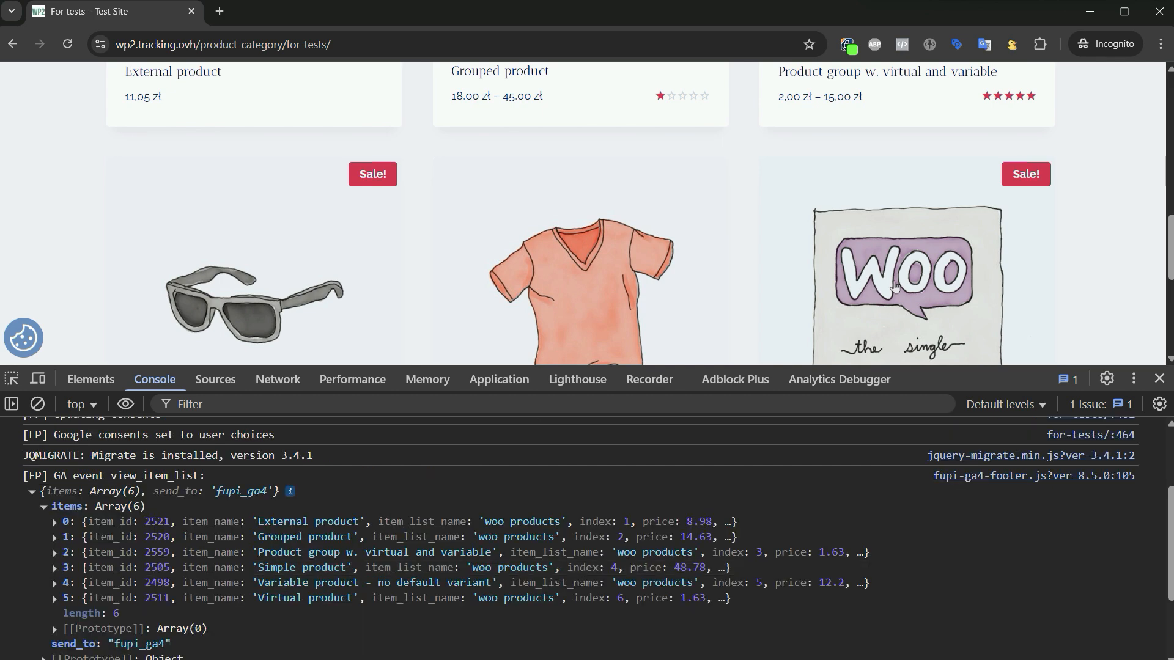
scroll(1048, 241, "down", 5)
scroll(1094, 232, "up", 1)
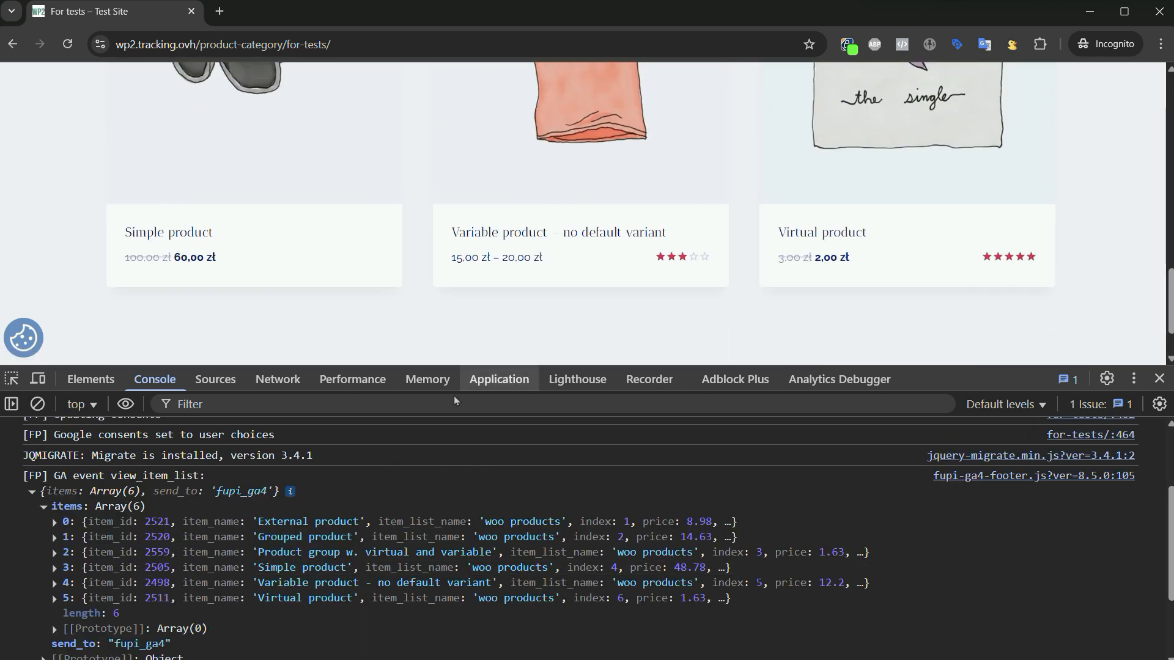
left_click(54, 523)
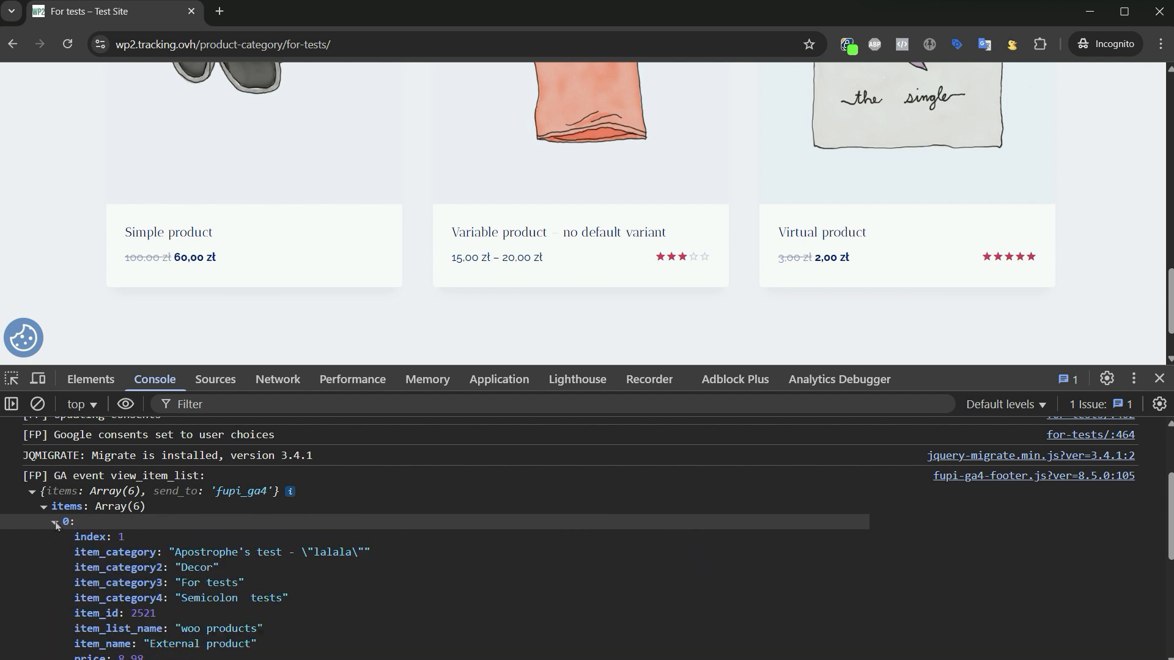
left_click(53, 522)
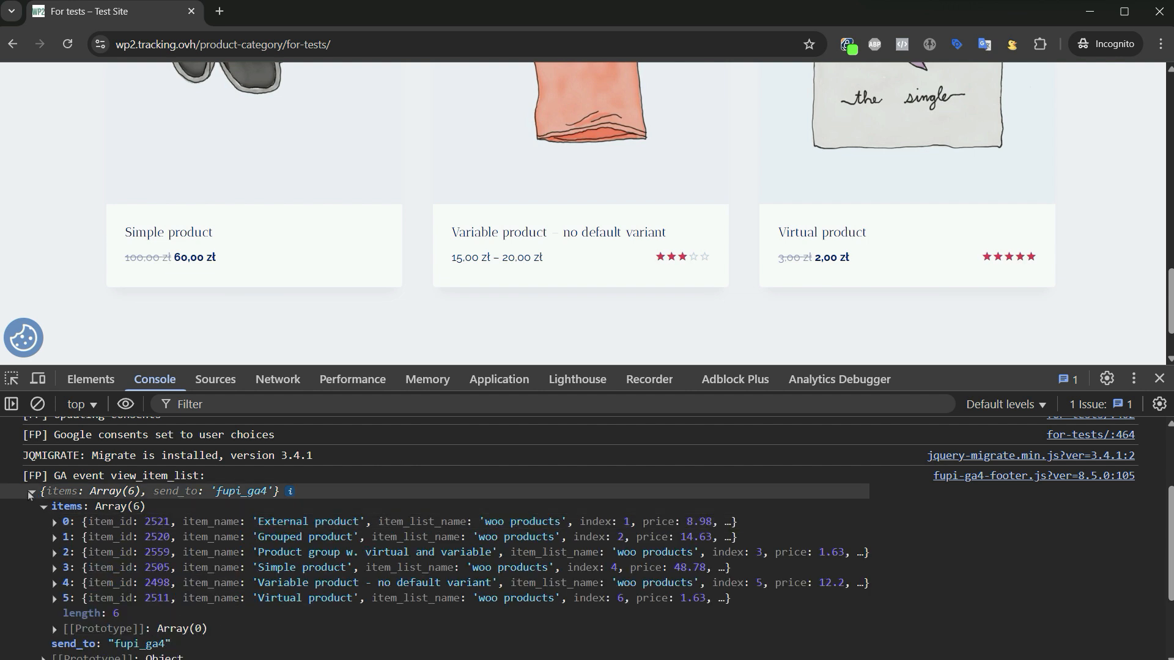
left_click(32, 491)
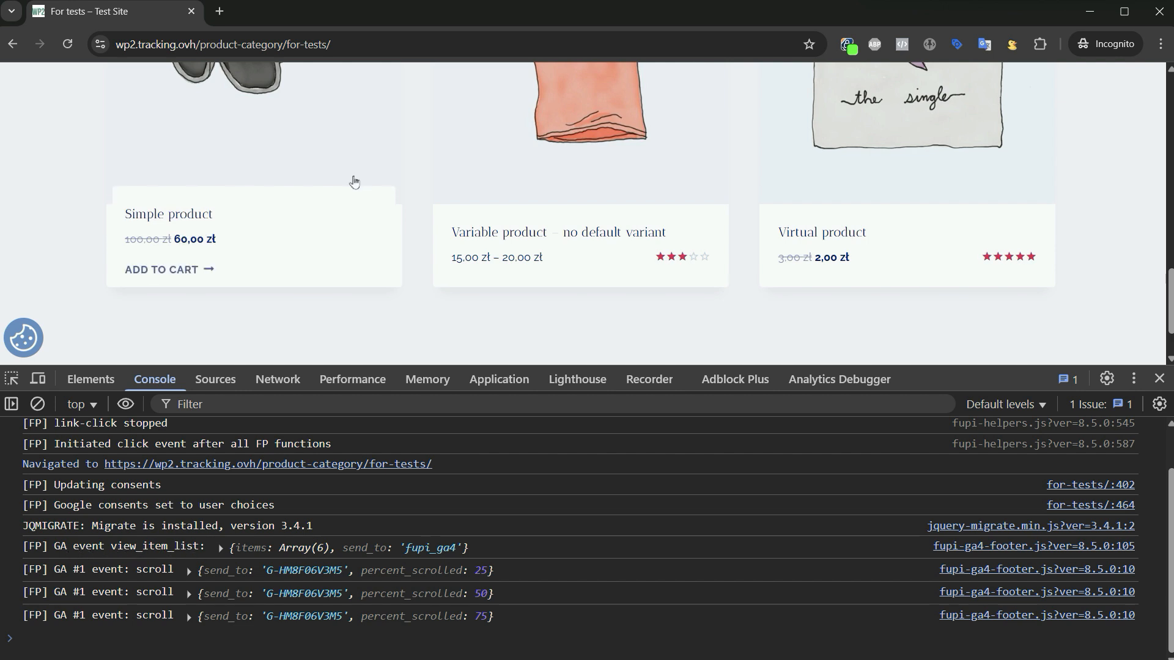
Add the Simple product to the cart and inspect the logged GA add_to_cart event.
left_click(187, 271)
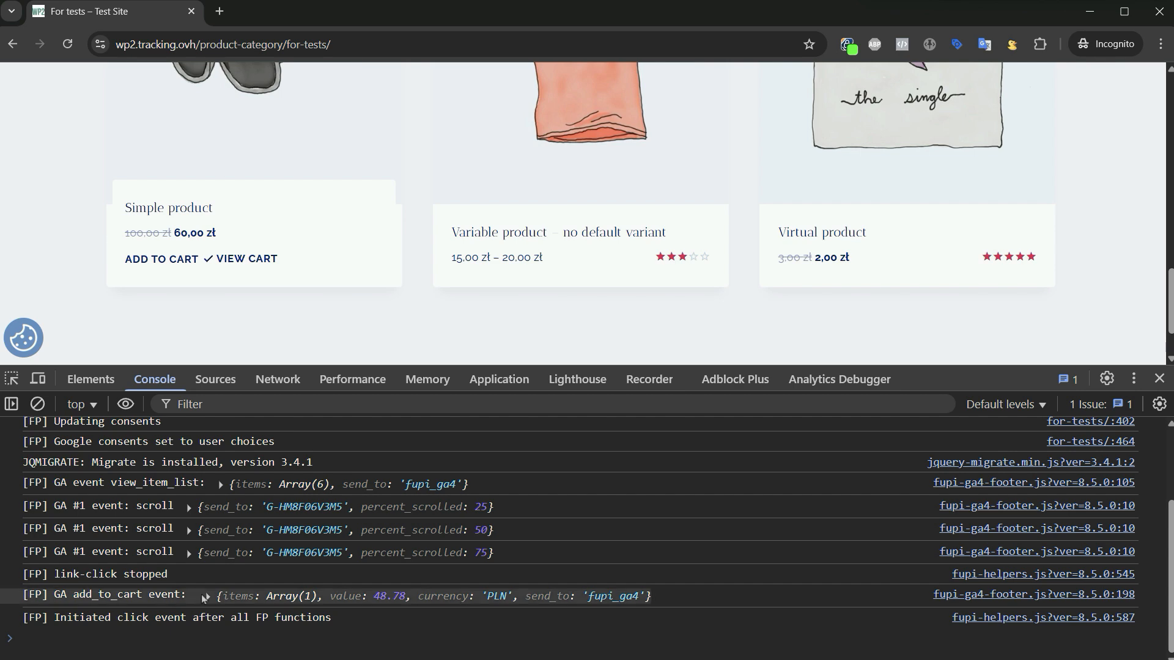
left_click(206, 596)
left_click(209, 582)
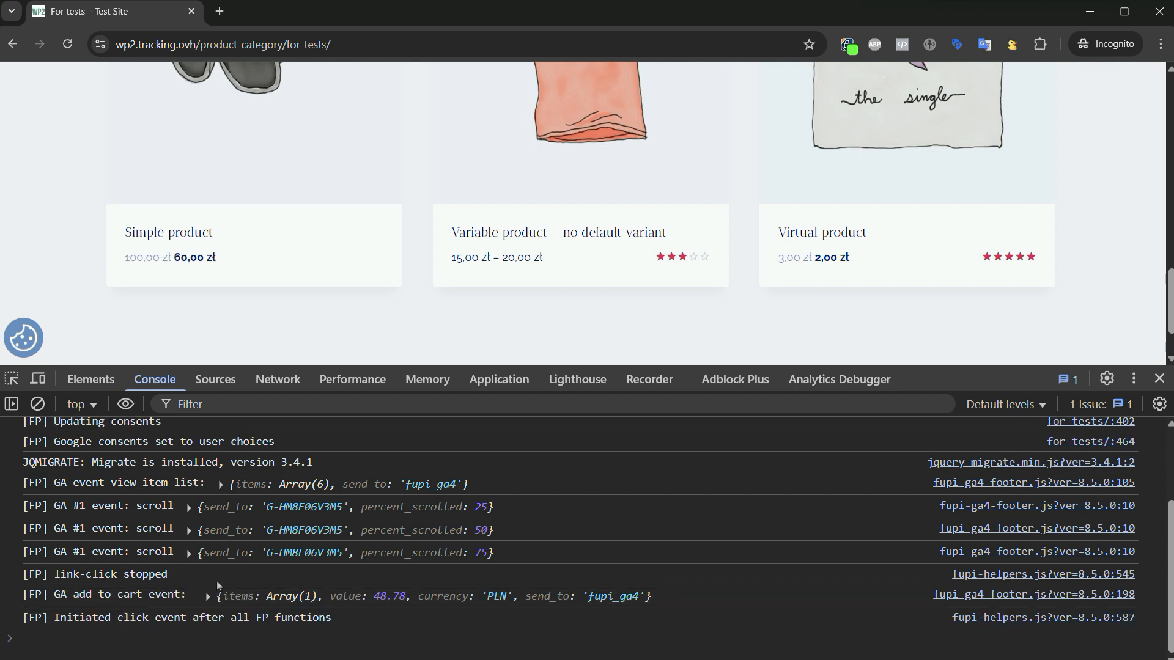
Look over the earlier console messages and view the Preserve log option in the console settings.
scroll(551, 538, "up", 4)
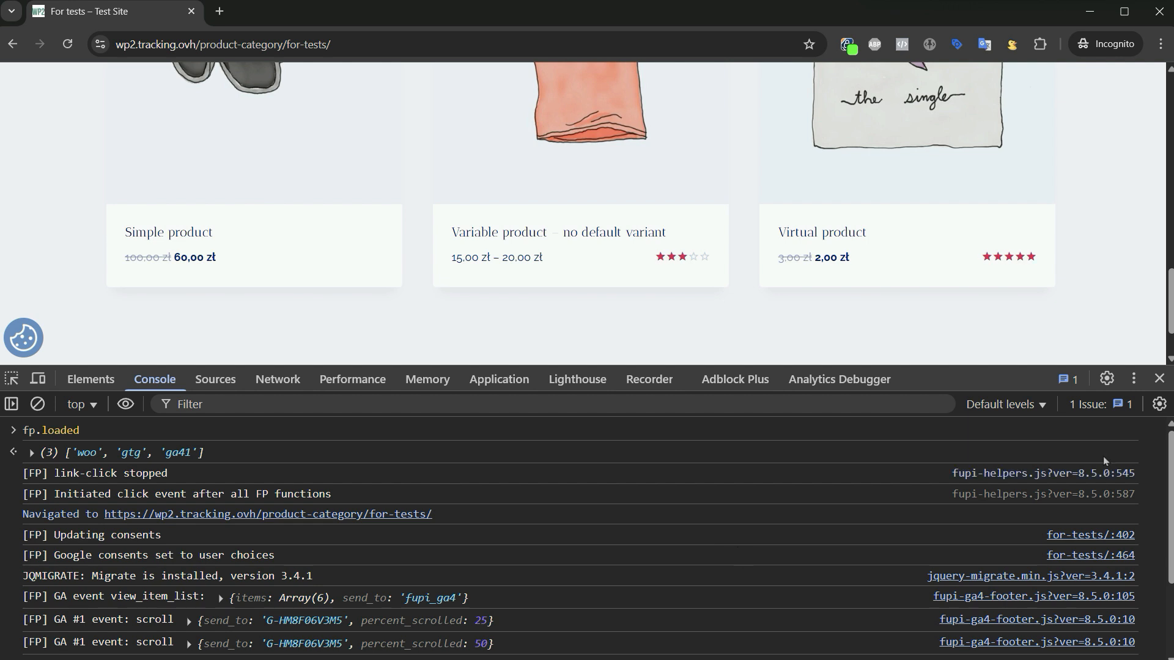
left_click(1160, 405)
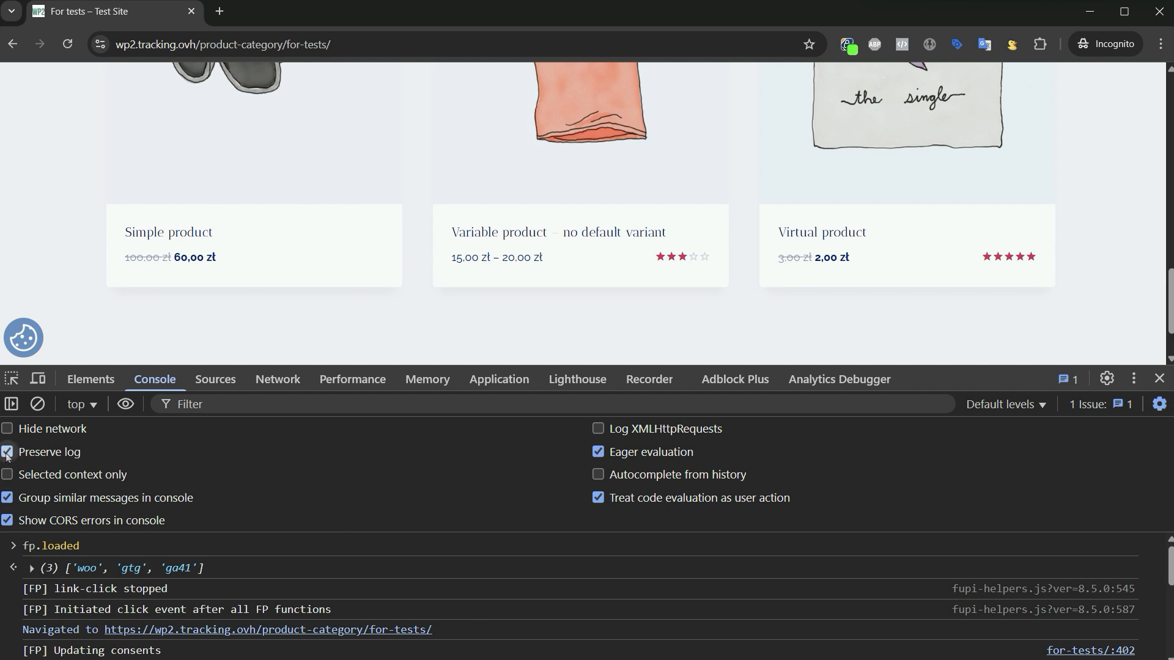
left_click(1160, 404)
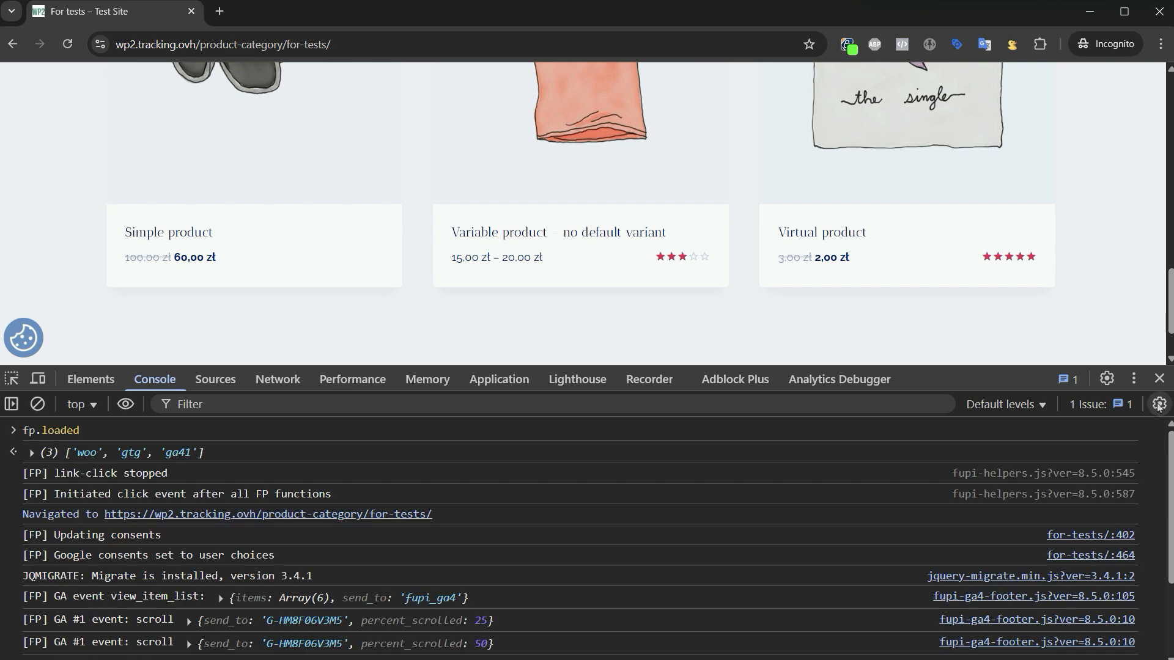
Clear the console and add the Simple product to the cart again to log a fresh add_to_cart event.
left_click(161, 262)
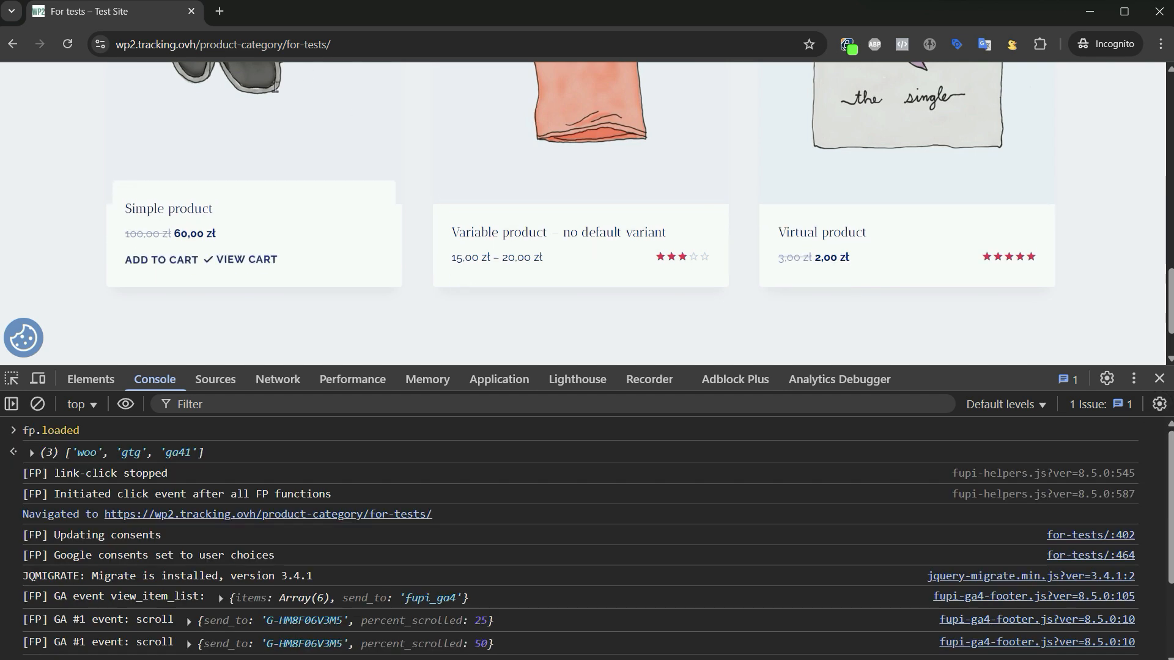
left_click(37, 404)
scroll(422, 243, "up", 5)
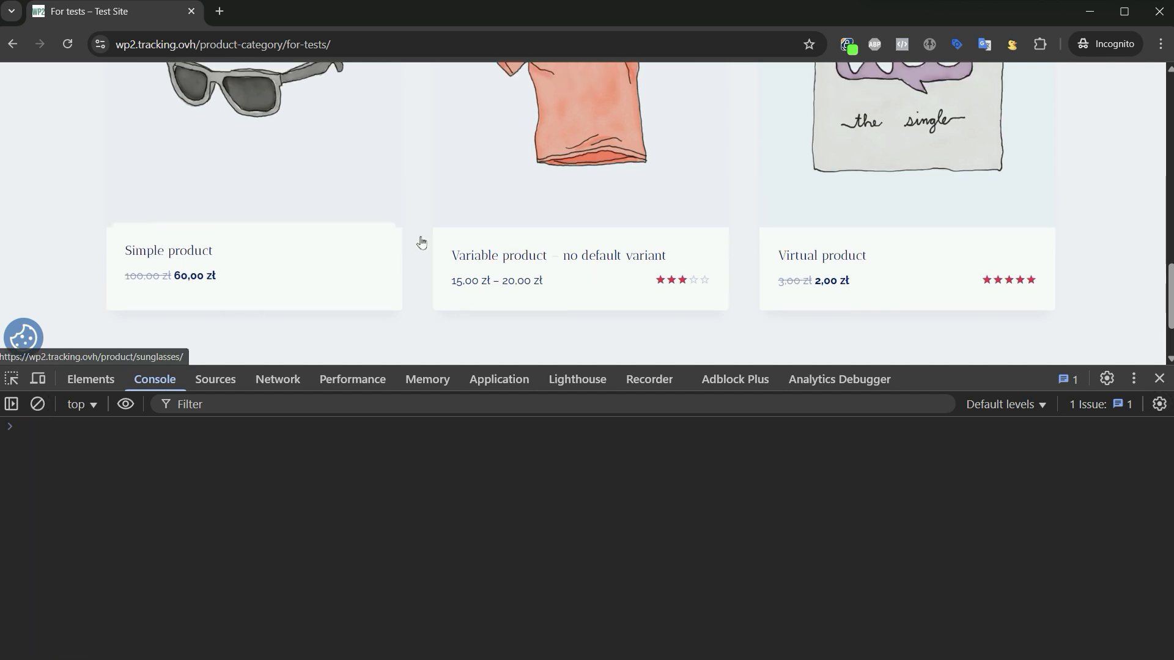
scroll(429, 250, "down", 6)
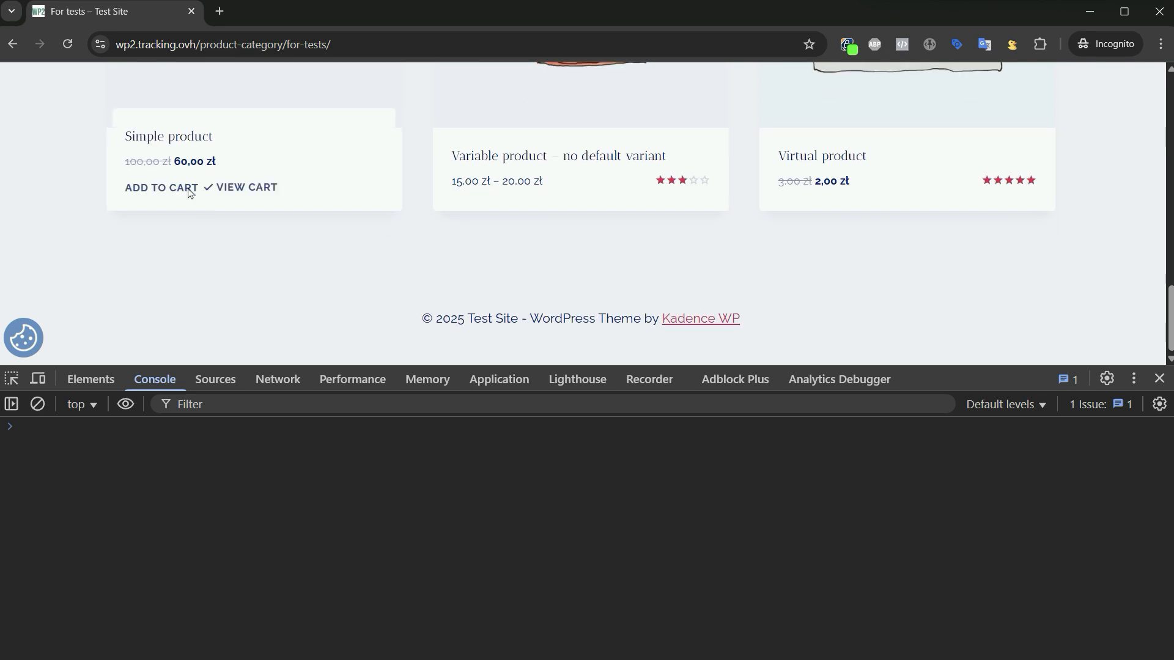
left_click(157, 186)
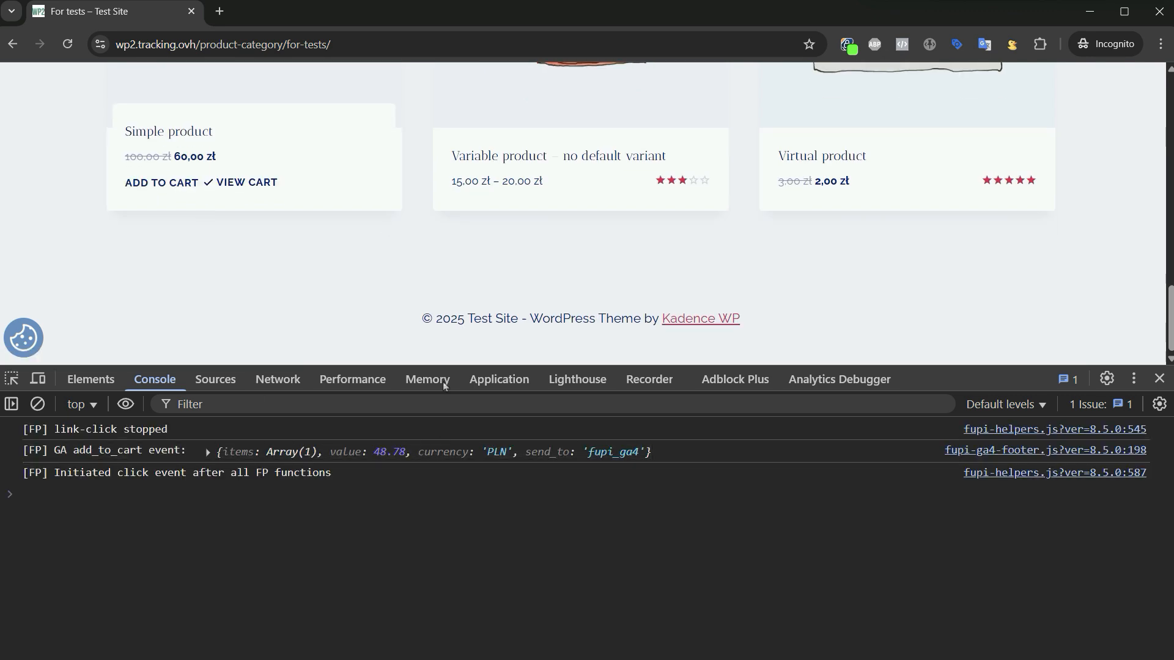
Open the page of "Variable product – no default variant" and review the select_item, view_item_list and view_item events in the console.
scroll(420, 275, "up", 3)
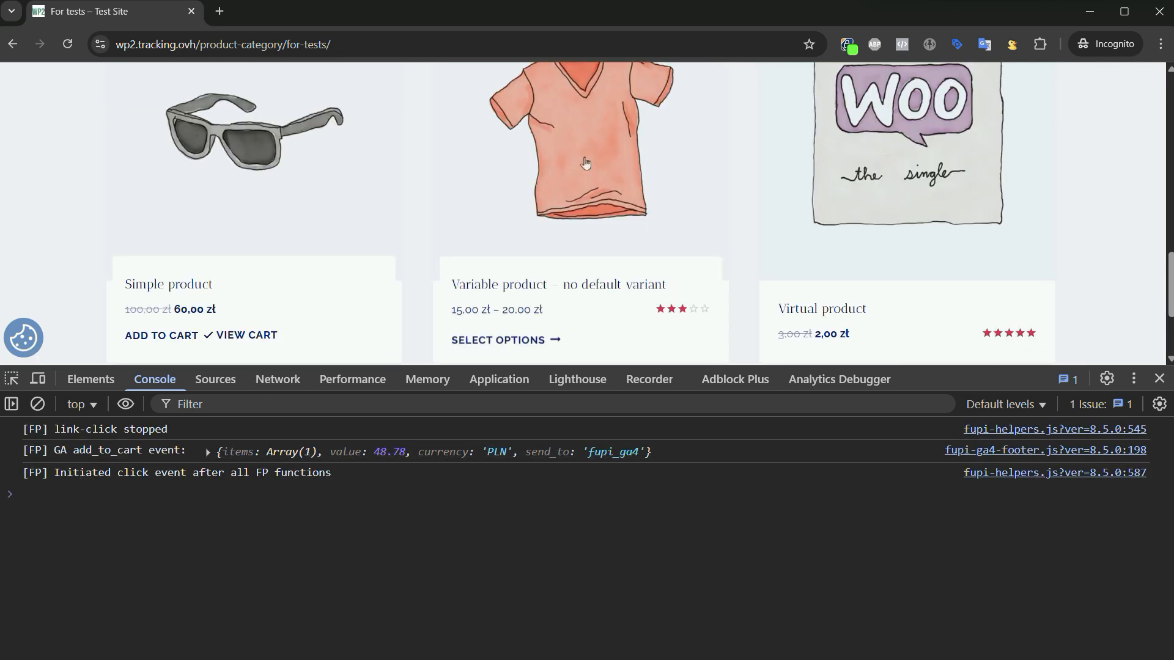
left_click(618, 182)
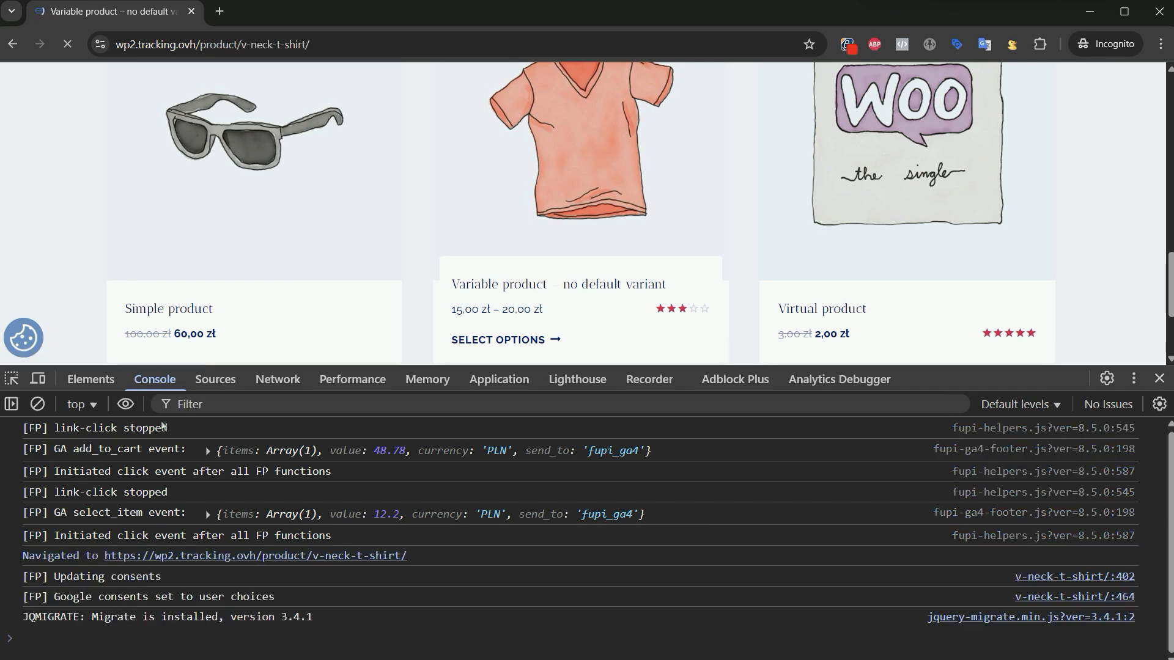
scroll(162, 457, "up", 1)
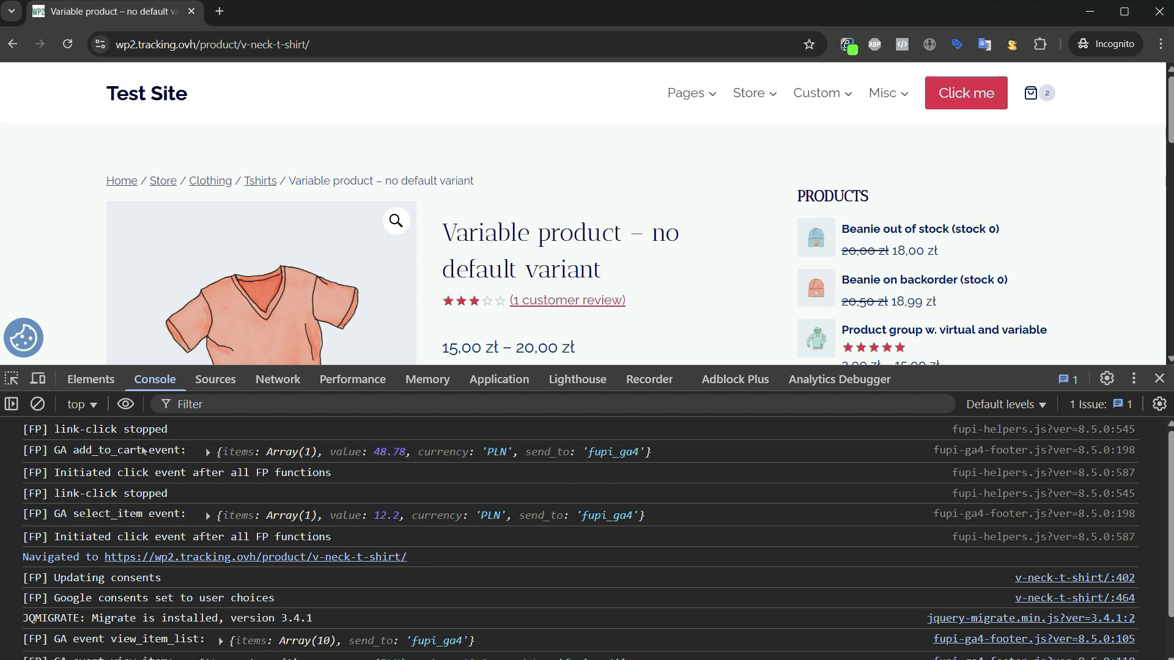
scroll(774, 275, "down", 2)
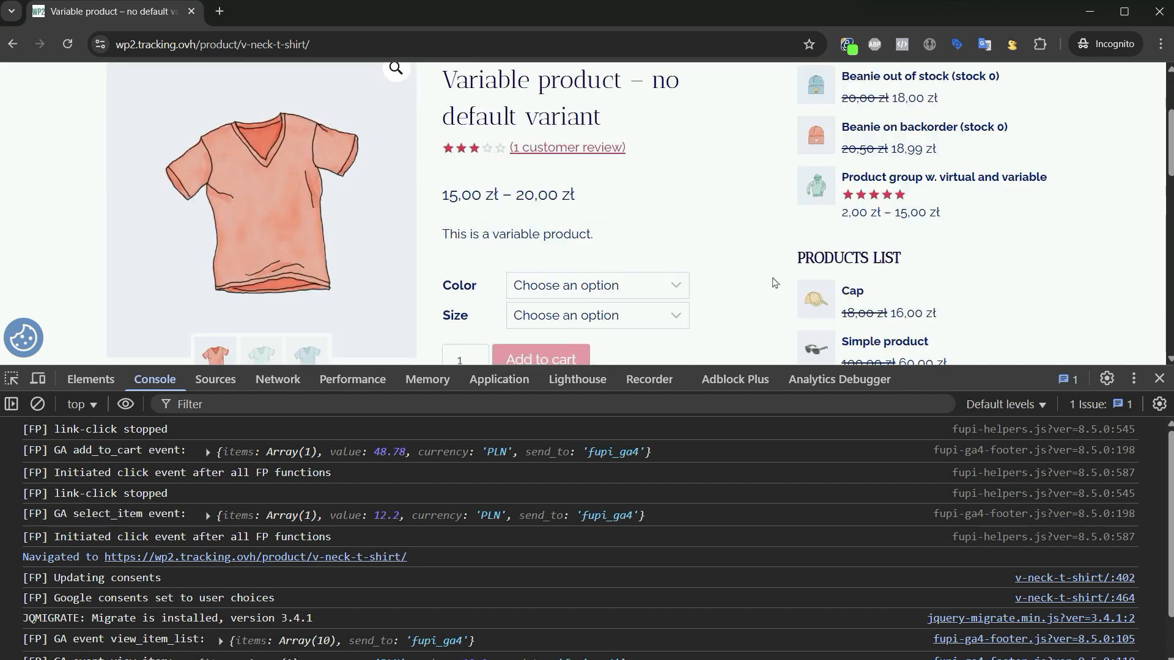
scroll(404, 546, "down", 1)
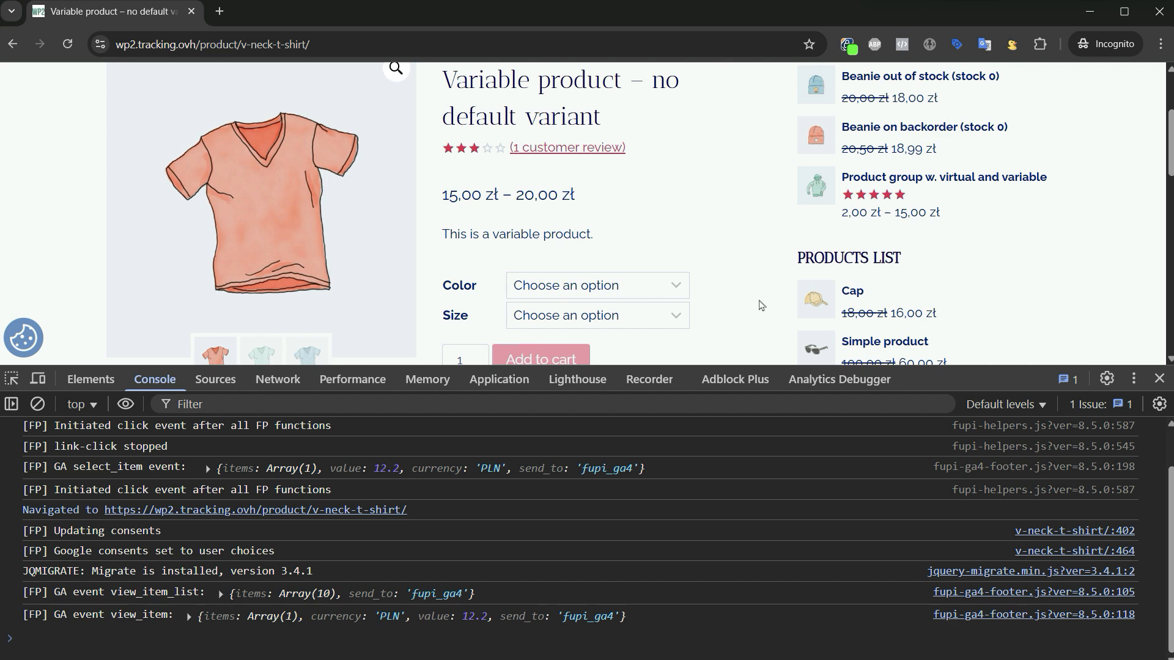
scroll(770, 308, "up", 3)
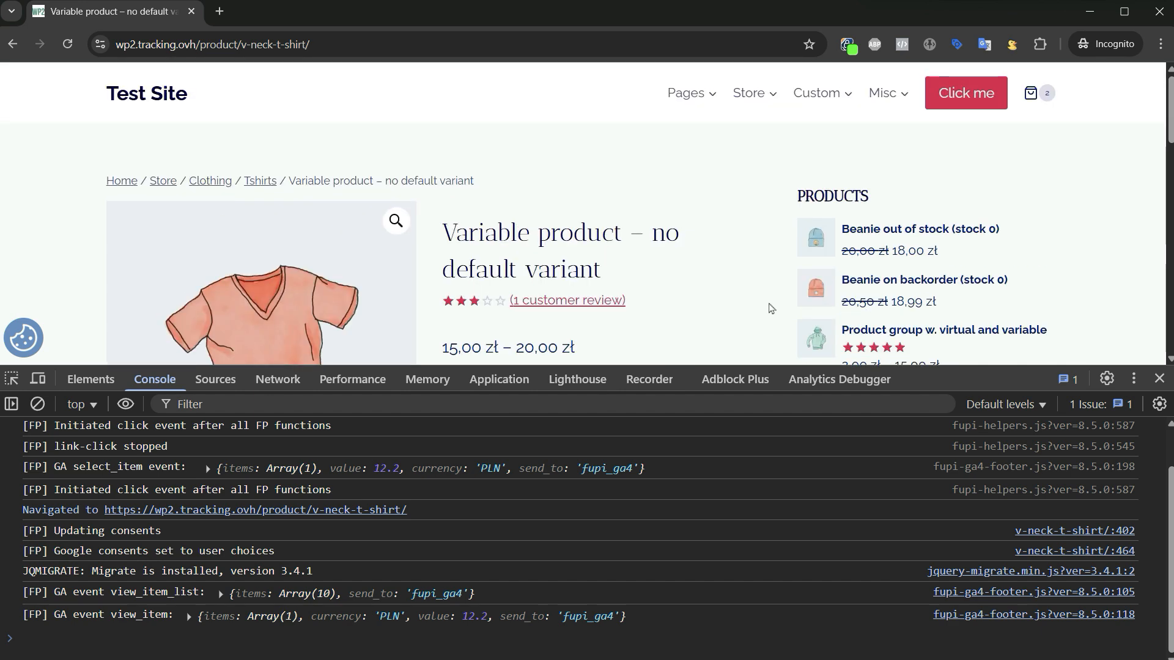
Open the Test page from the site's Pages and go to its section of sample links.
mouse_move(694, 105)
left_click(695, 135)
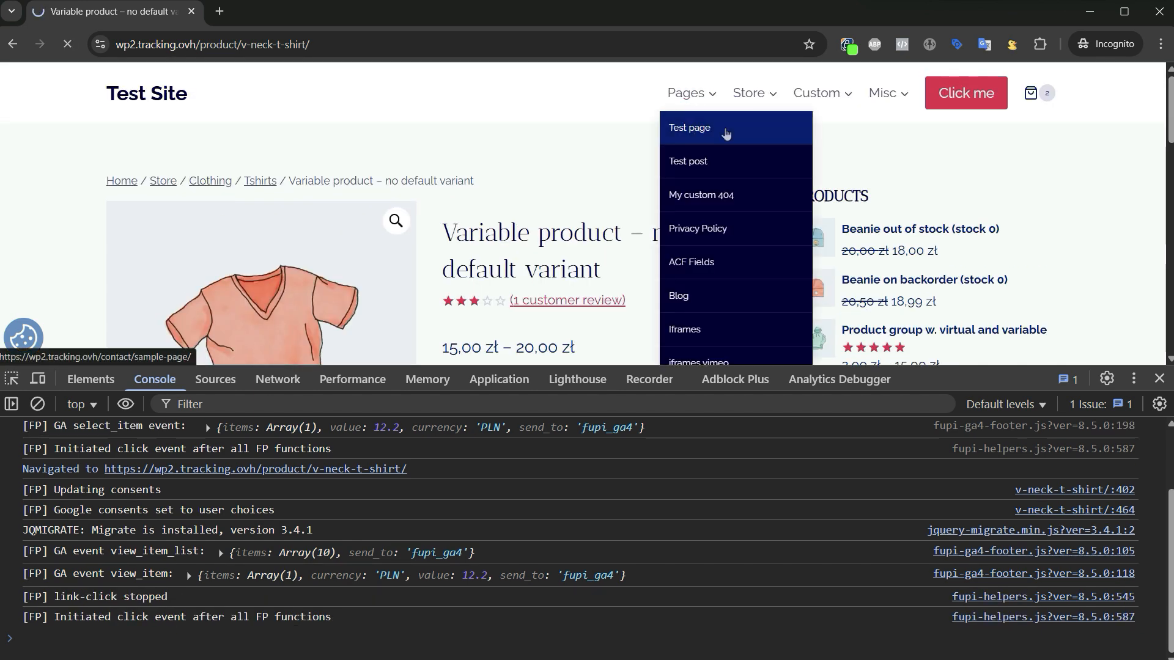
scroll(742, 236, "down", 4)
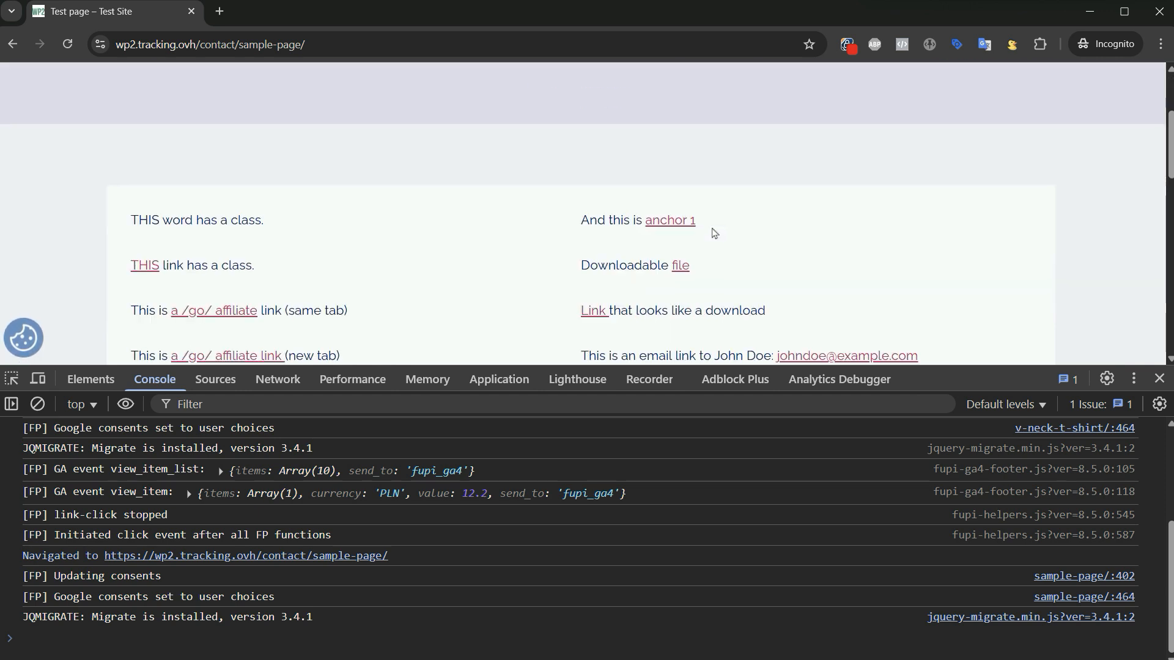
Clear the console and scroll down the Test page to log the 25 and 50 percent scroll events.
left_click(37, 404)
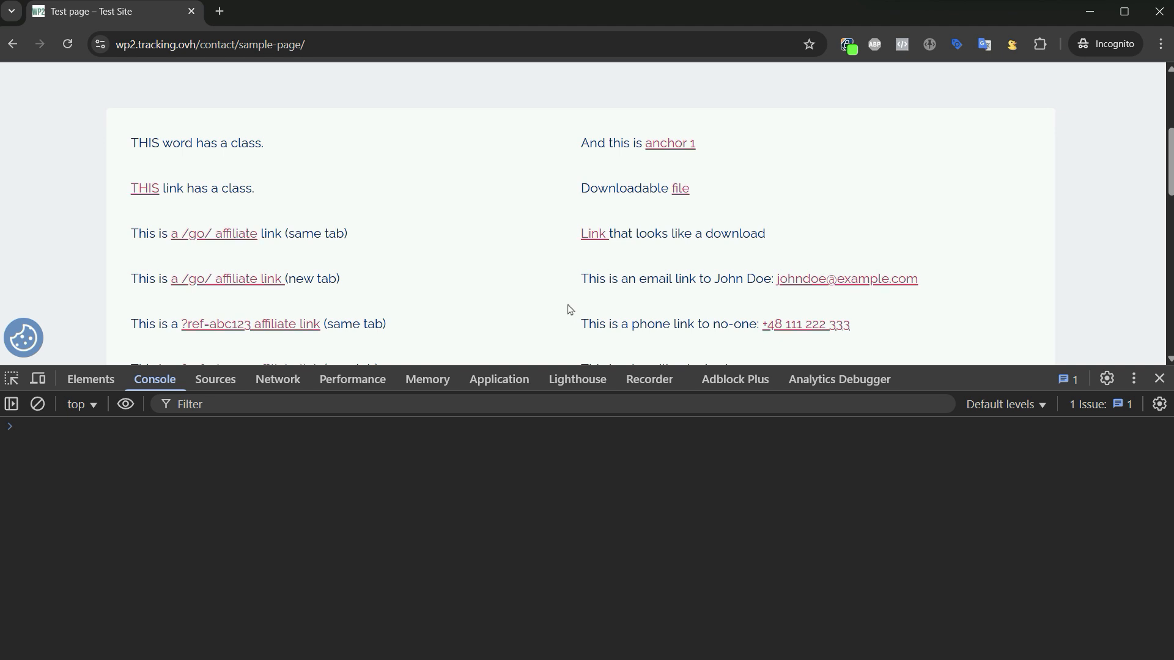
scroll(570, 310, "down", 2)
scroll(570, 303, "down", 1)
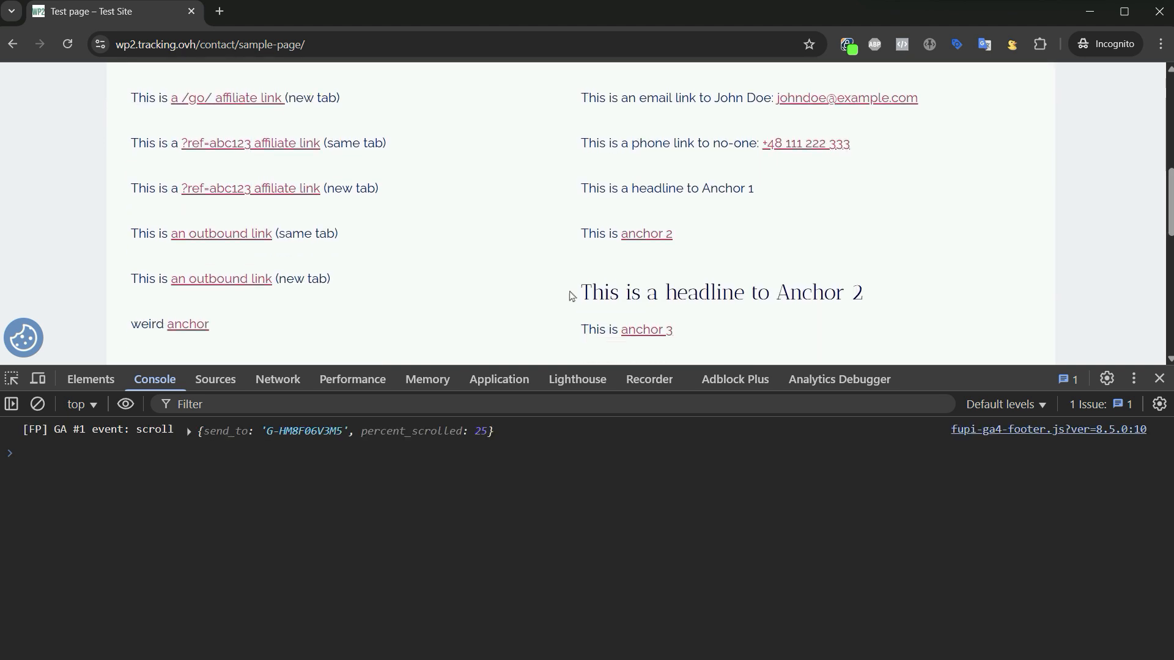
scroll(570, 283, "down", 1)
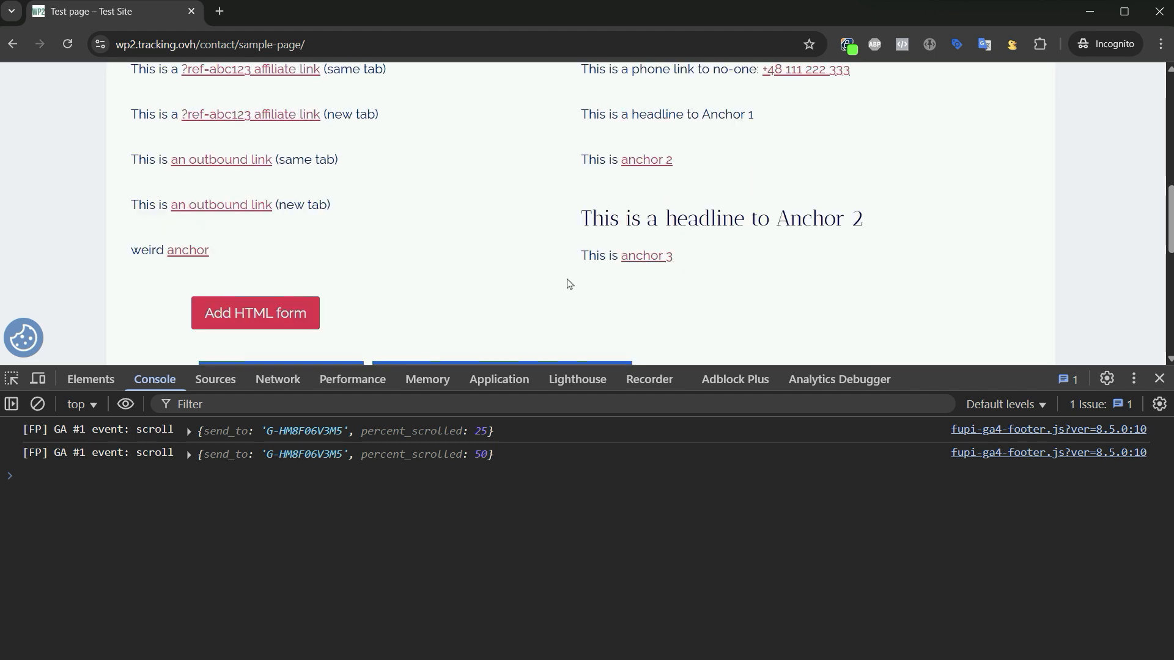
Open the "Hello world!" post from the site's Pages and select the round portrait above the Sancho quote to log an element_click event.
scroll(570, 284, "up", 3)
scroll(568, 282, "up", 5)
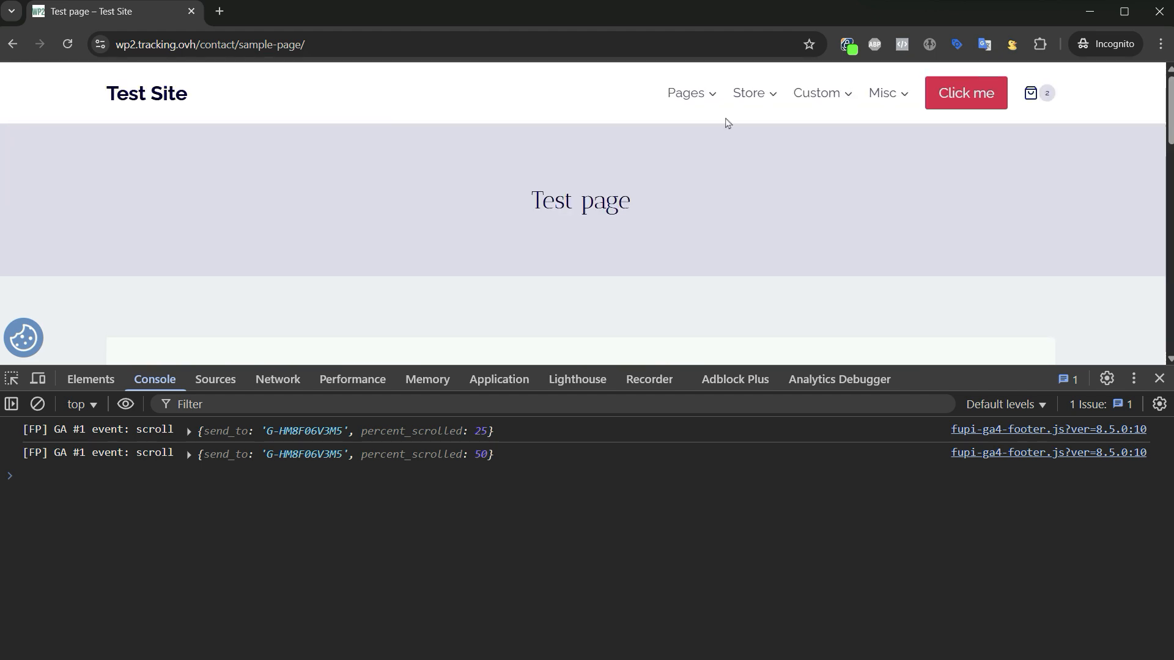
mouse_move(712, 95)
left_click(714, 168)
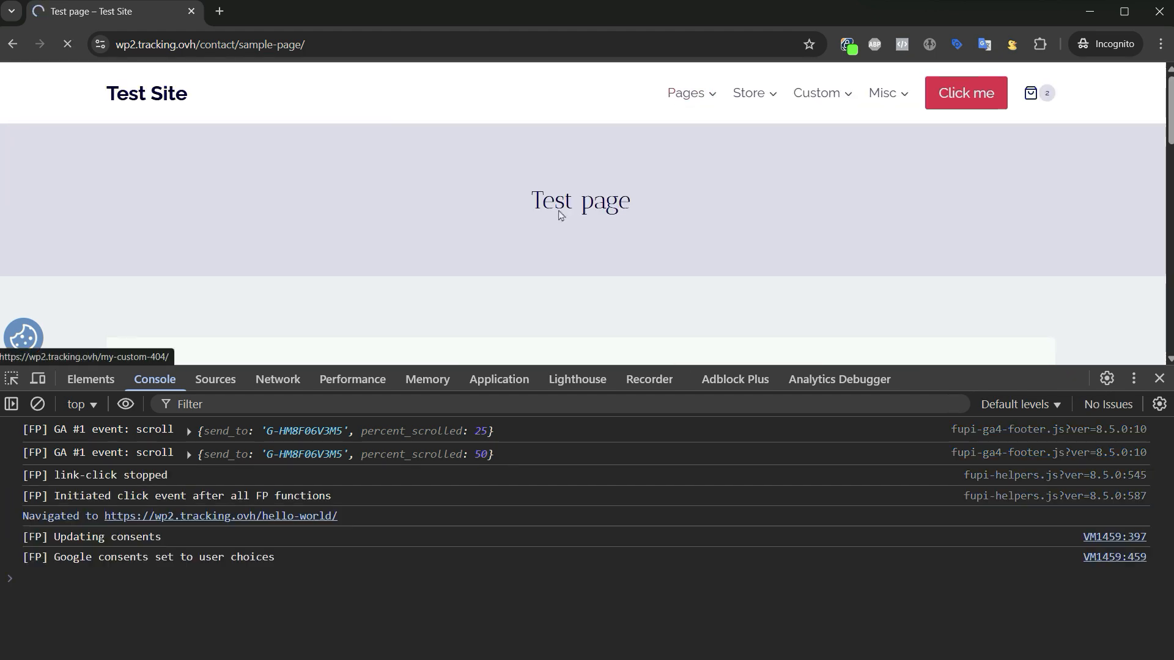
scroll(577, 231, "down", 5)
scroll(590, 218, "down", 15)
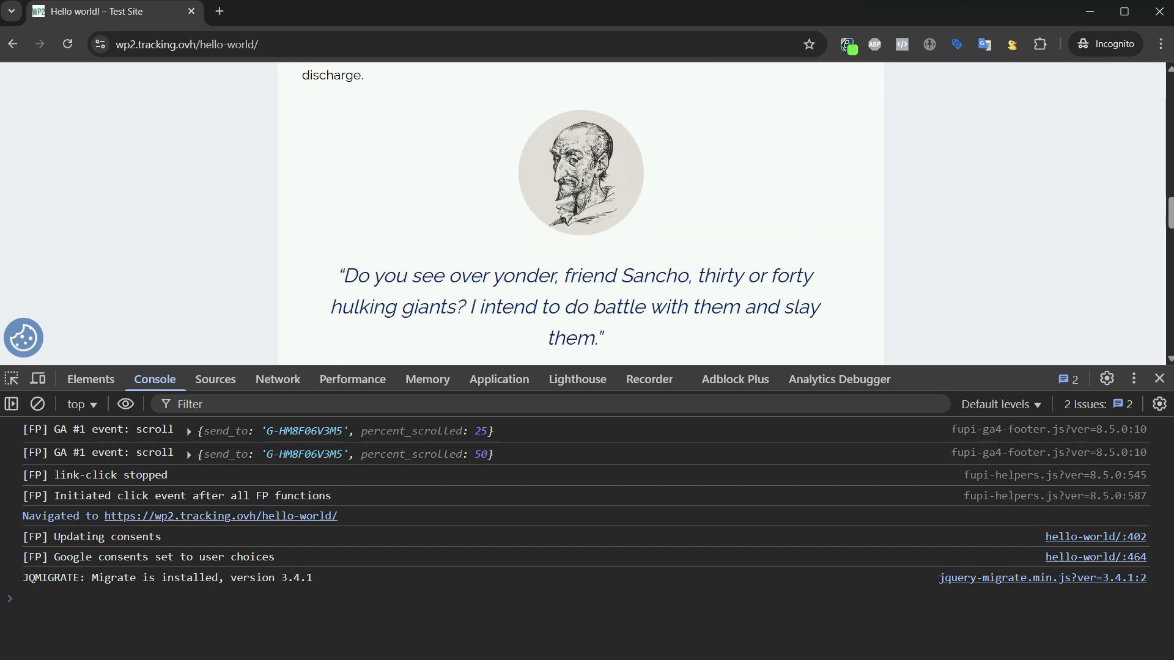
left_click(618, 180)
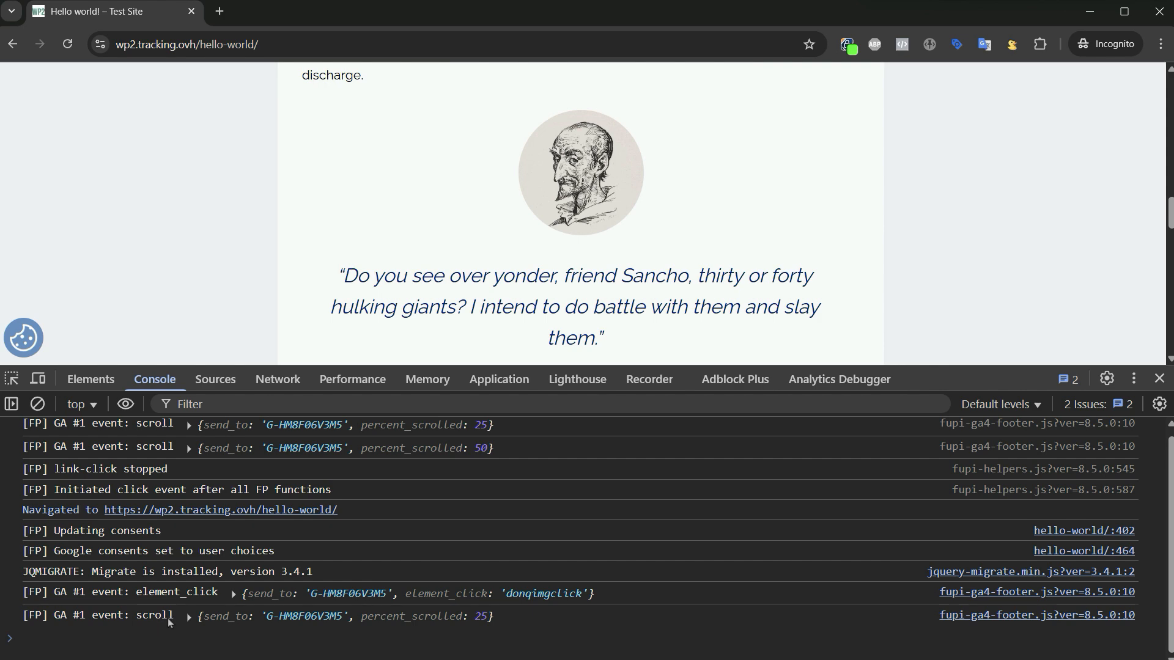
Return to the start of the "Hello world!" post and clear the console messages.
scroll(879, 333, "up", 10)
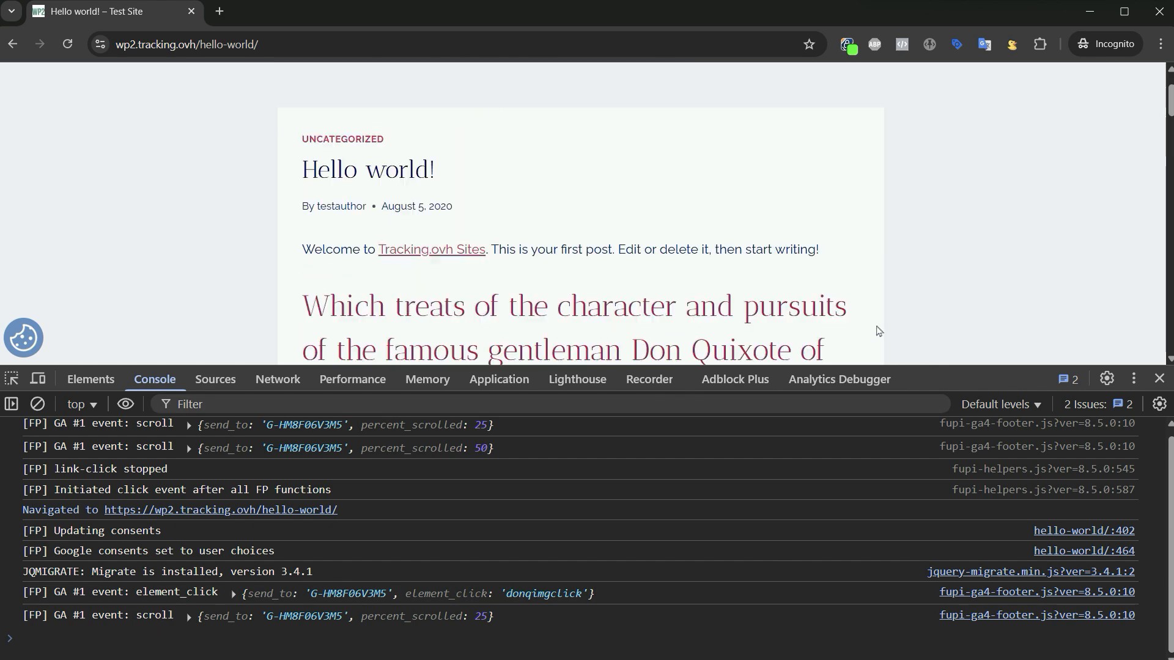
scroll(879, 331, "up", 2)
left_click(37, 404)
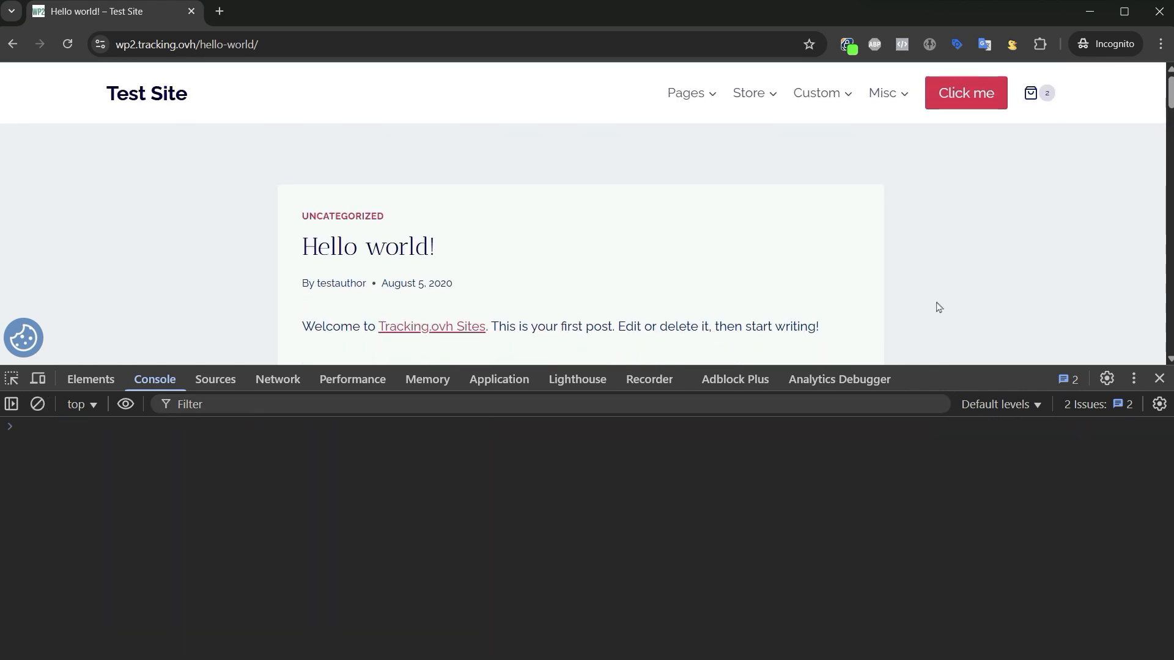